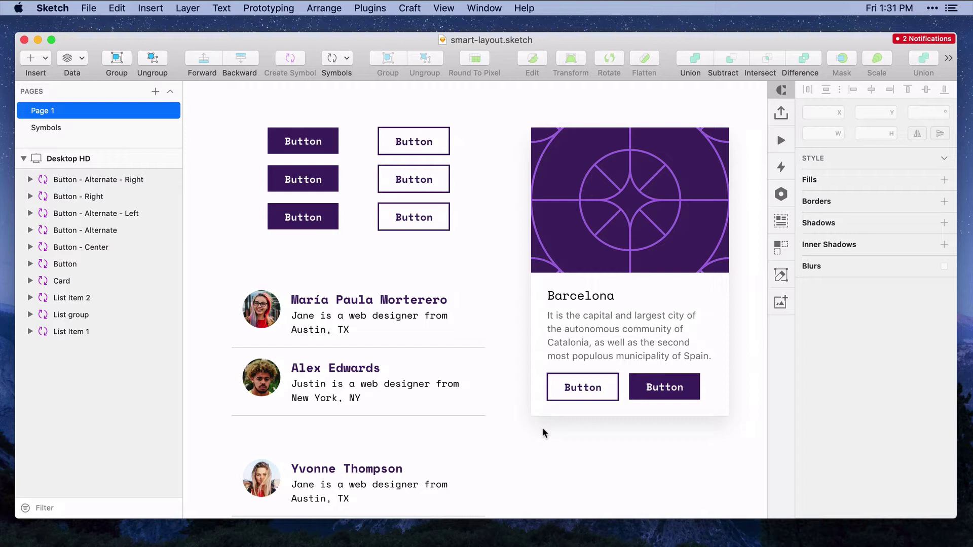
# - Inspect the six existing button instances, three filled on the left and three outlined on the right
pyautogui.click(296, 147)
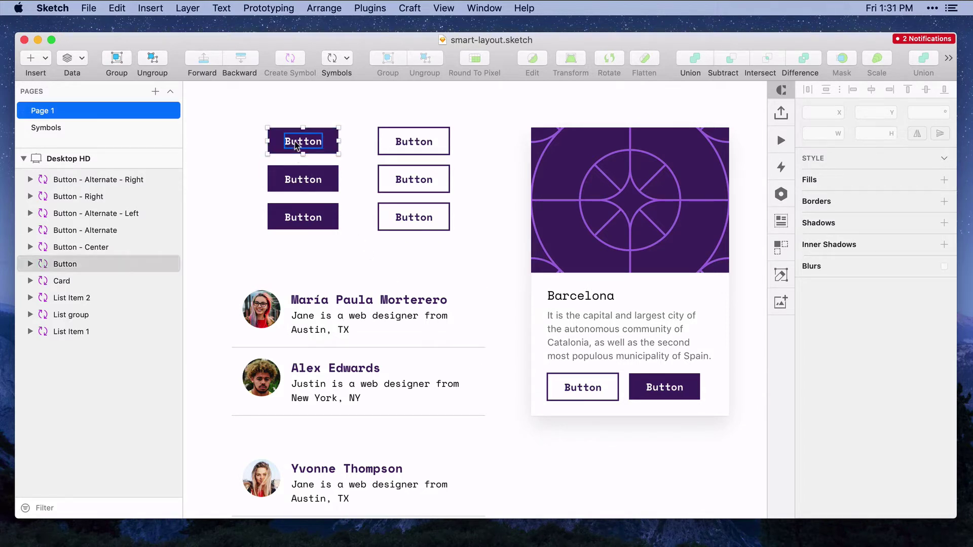
pyautogui.click(301, 177)
pyautogui.click(305, 209)
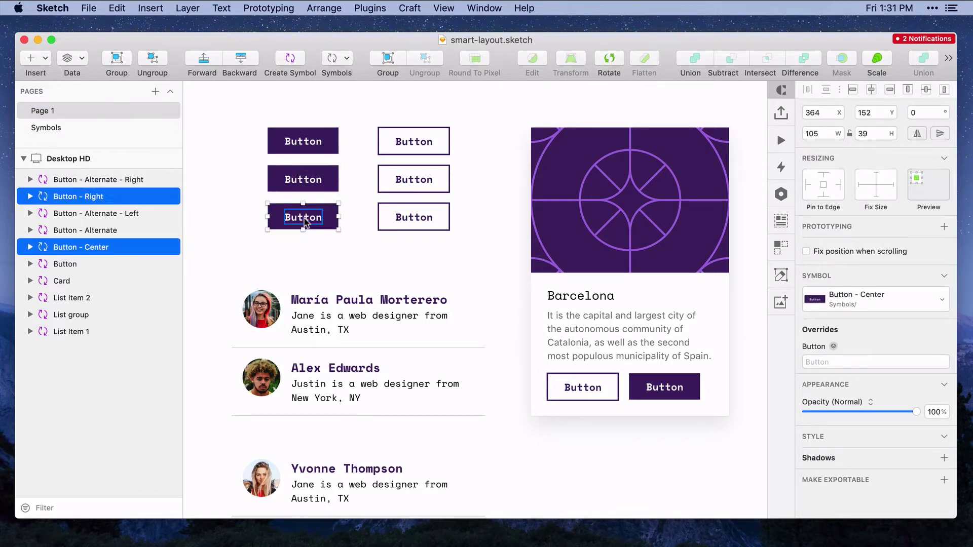
pyautogui.click(409, 146)
pyautogui.click(411, 181)
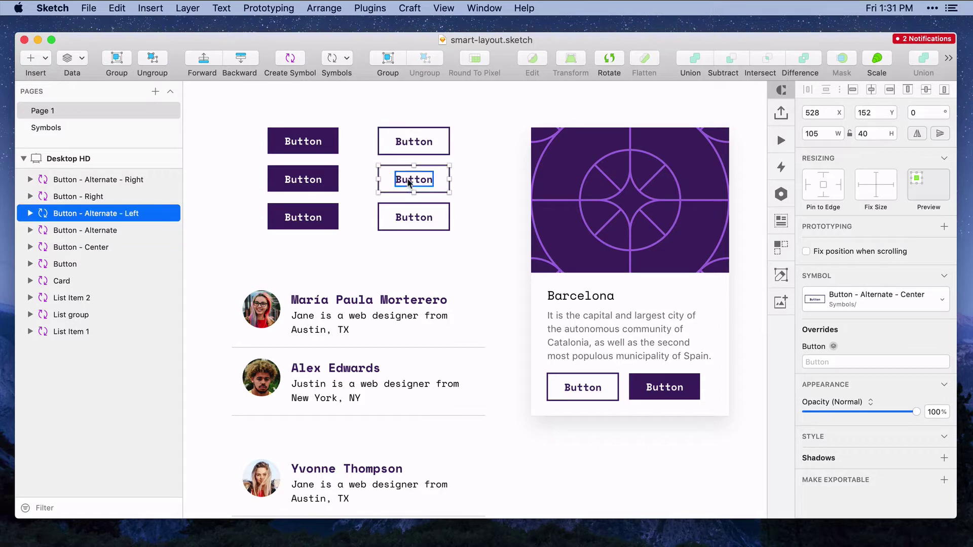
pyautogui.click(414, 219)
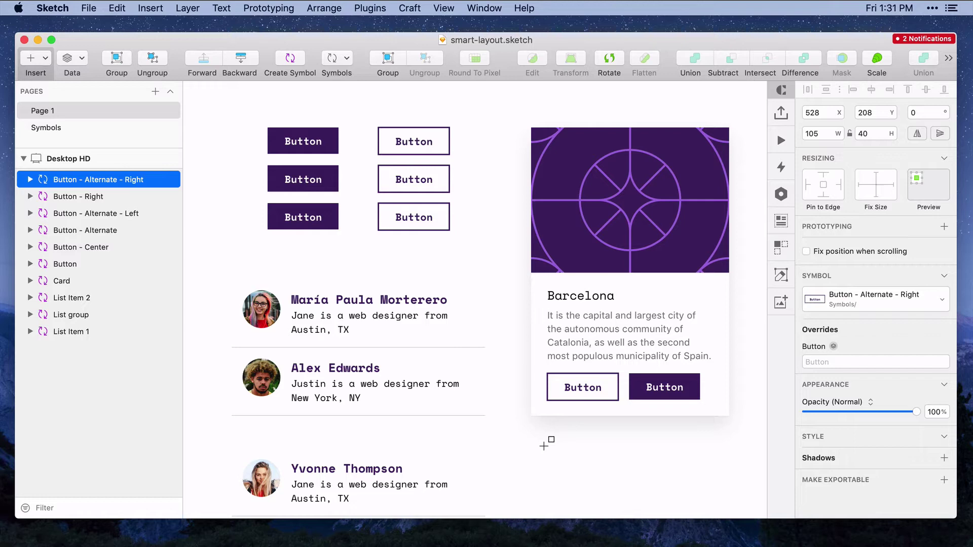
# - Draw a 200 by 48 rectangle below the card and centre a 'Button' text layer in it
pyautogui.moveTo(544, 446); pyautogui.dragTo(680, 479)
pyautogui.press('t')
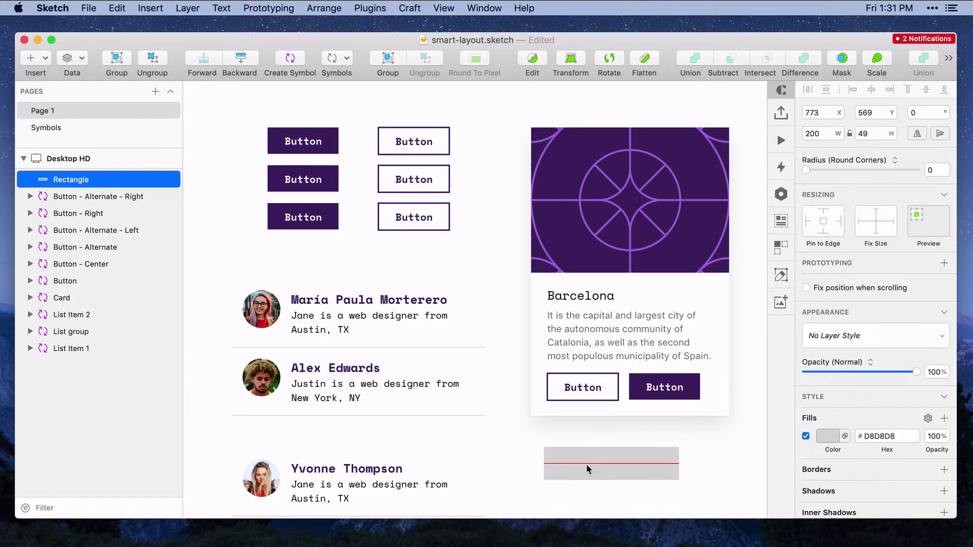
pyautogui.click(586, 465)
pyautogui.write('Button')
pyautogui.press('Escape')
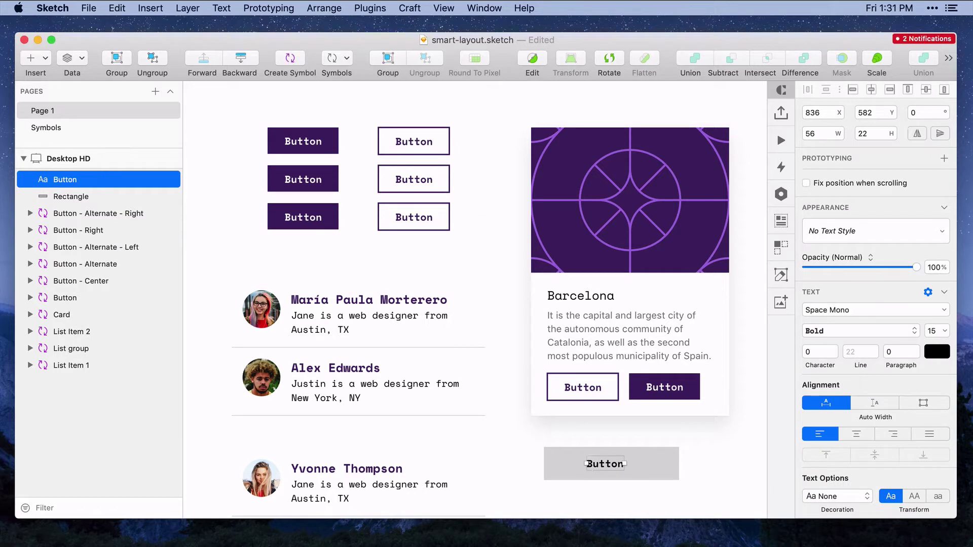
pyautogui.keyDown('shift'); pyautogui.click(661, 469); pyautogui.keyUp('shift')
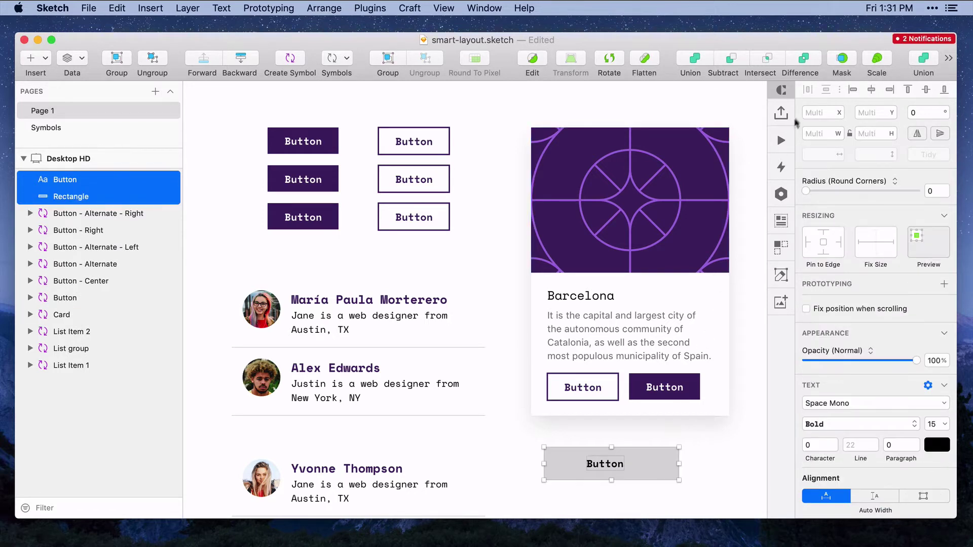
pyautogui.click(873, 89)
# - Fill the rectangle dark purple, make the text white, and start a symbol named Button
pyautogui.click(717, 457)
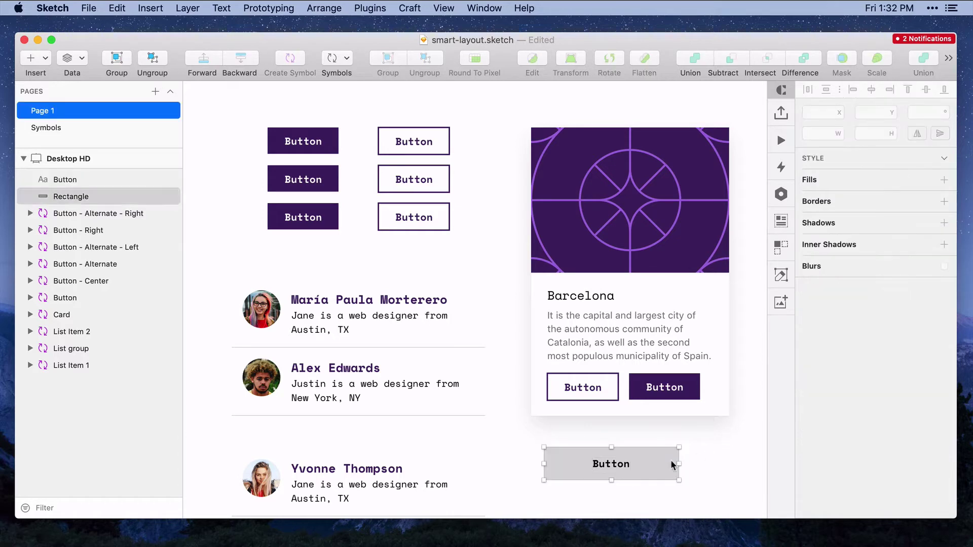
pyautogui.click(71, 196)
pyautogui.click(65, 180)
pyautogui.hotkey('ctrl', 'c')
pyautogui.click(641, 432)
pyautogui.press('Escape')
pyautogui.moveTo(641, 431); pyautogui.dragTo(612, 483)
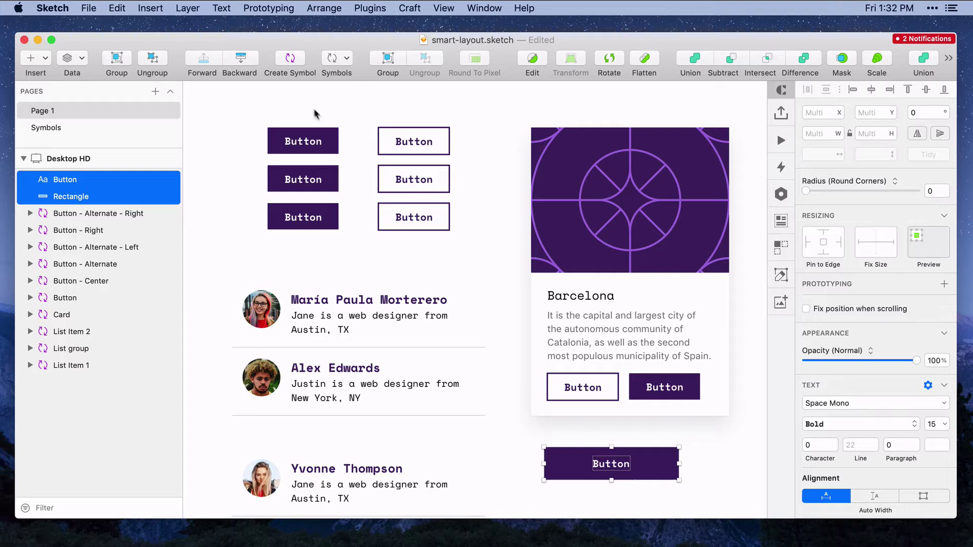
pyautogui.click(291, 58)
pyautogui.write('Button')
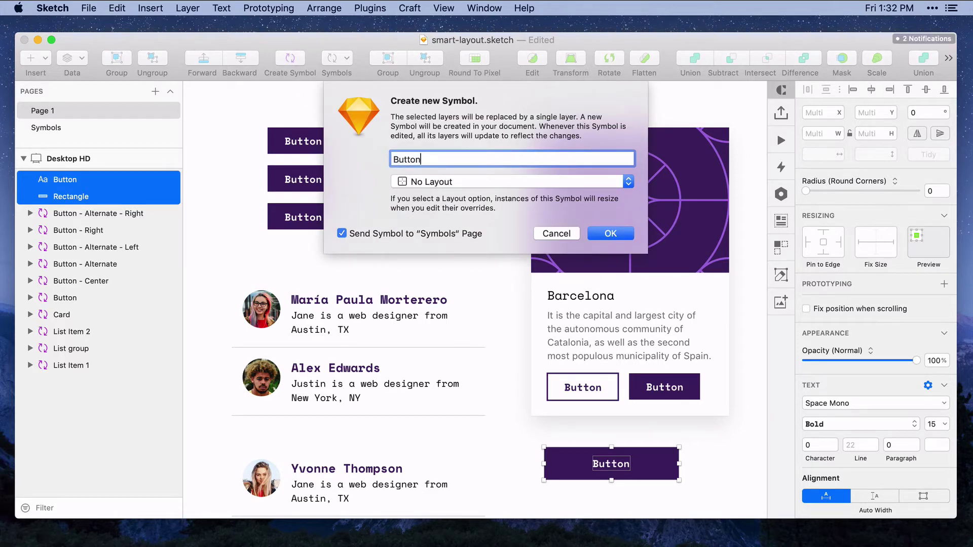
# - Set the new symbol's layout to Horizontally Center and create the Button symbol
pyautogui.click(419, 183)
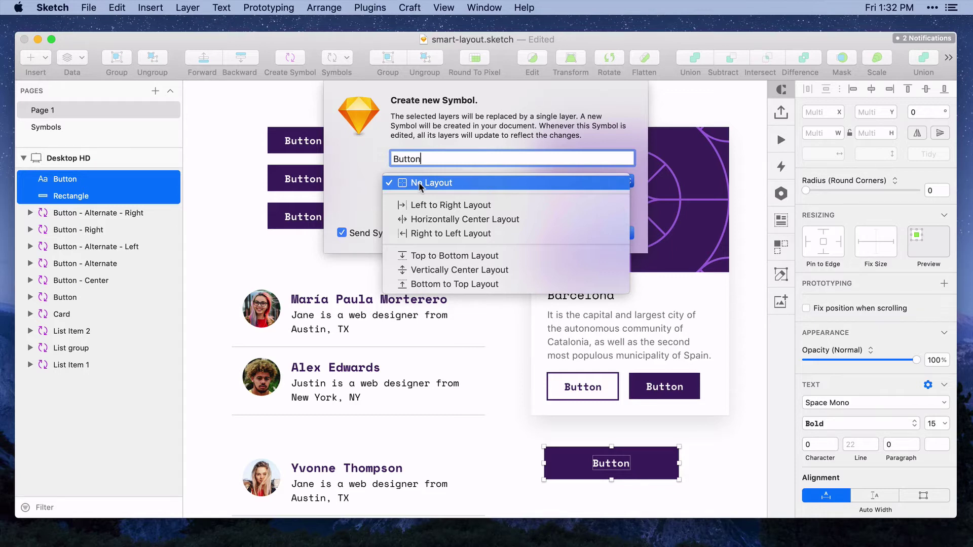
pyautogui.click(427, 219)
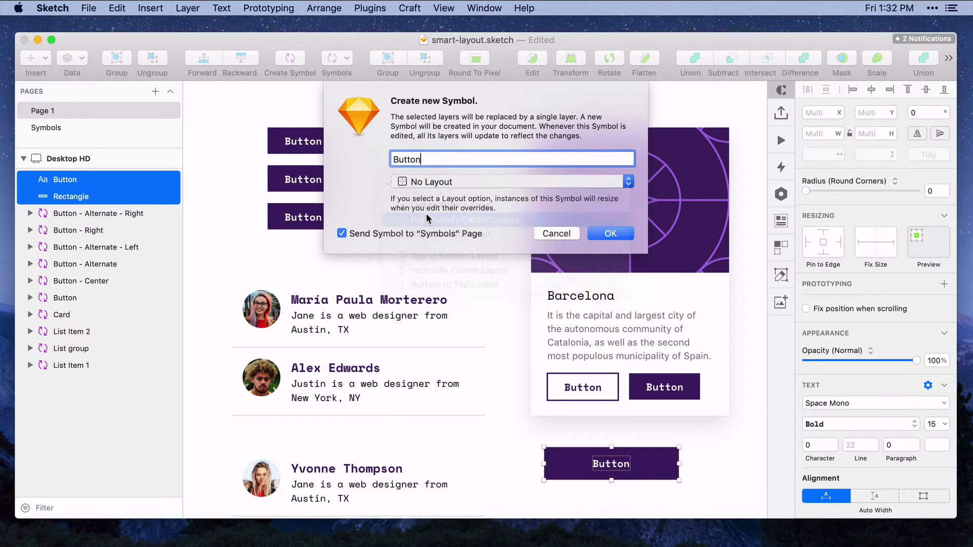
pyautogui.click(611, 234)
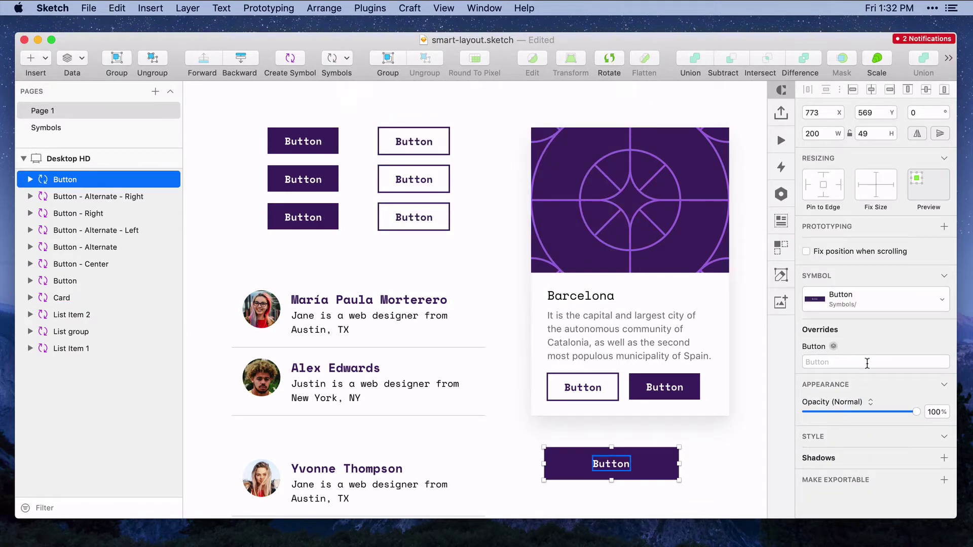
# - Try 'Long text string' and 'a' as the Button override, ending with 'abc'
pyautogui.click(867, 363)
pyautogui.write('Long text ')
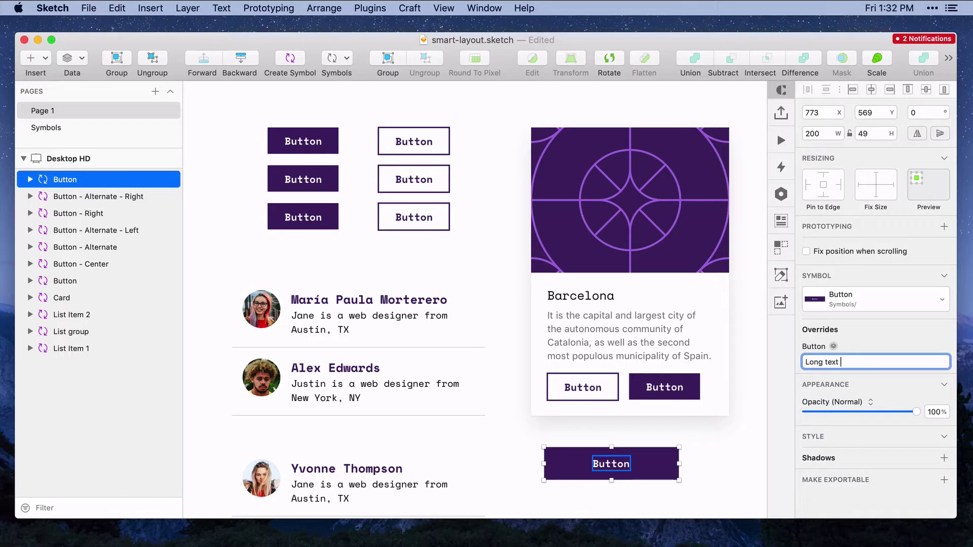
pyautogui.write('string')
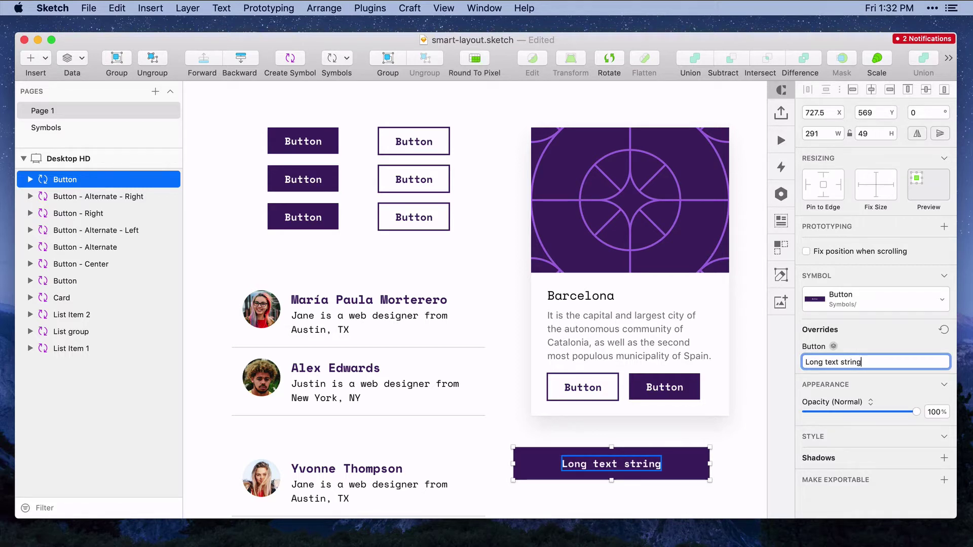
pyautogui.press('Return')
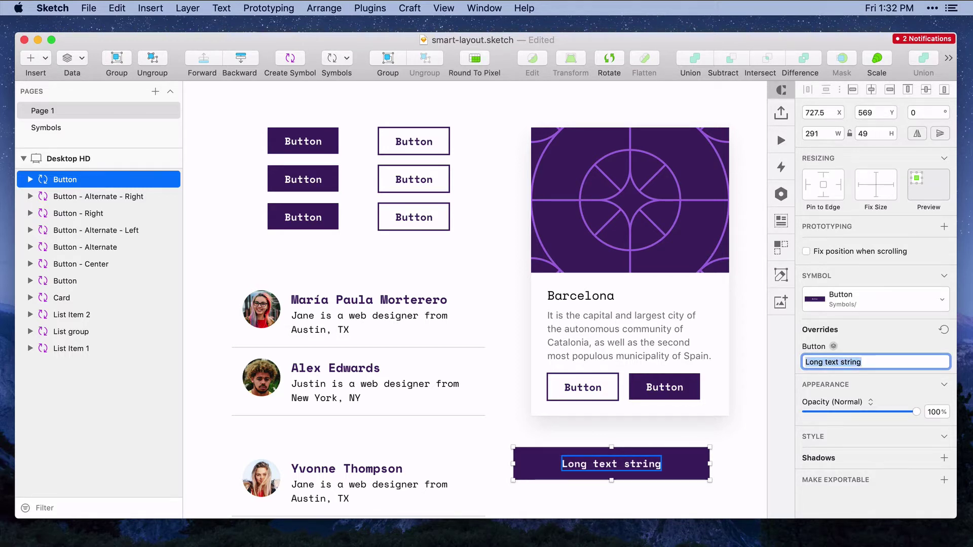
pyautogui.write('a')
pyautogui.press('Return')
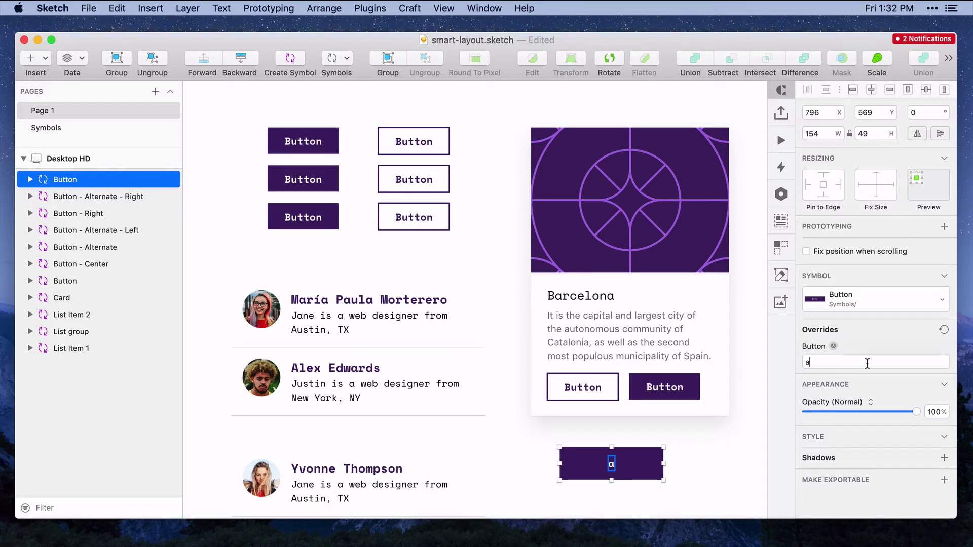
pyautogui.click(867, 362)
pyautogui.press('super+a')
pyautogui.write('abc')
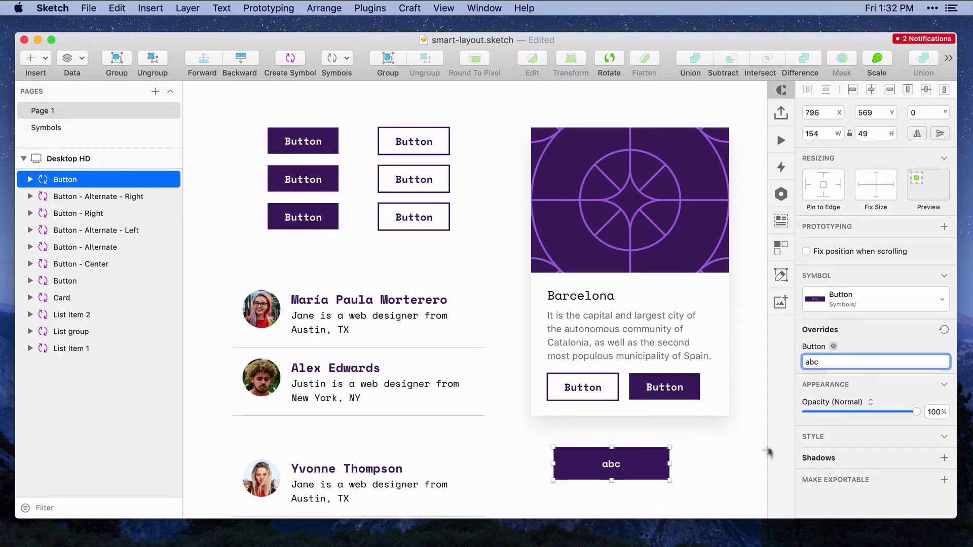
pyautogui.click(718, 472)
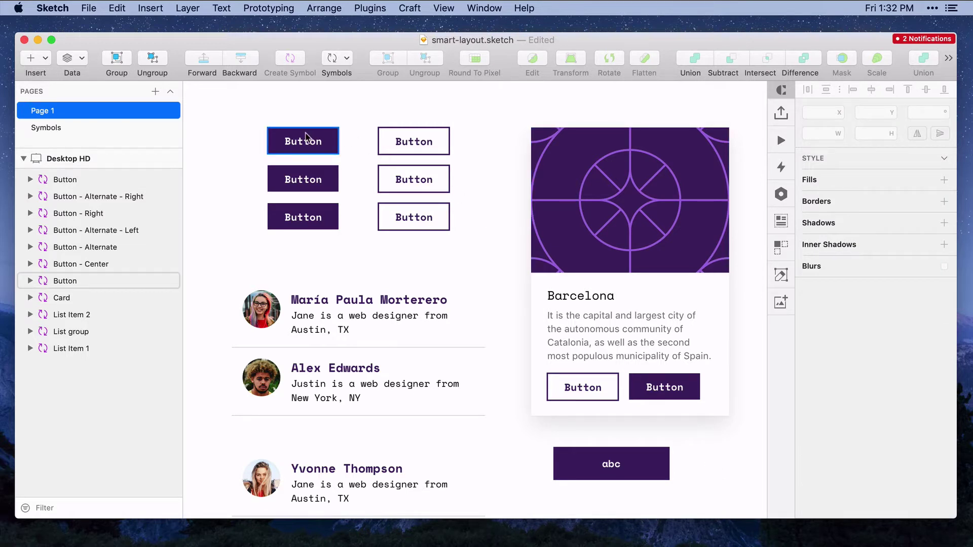
pyautogui.click(305, 137)
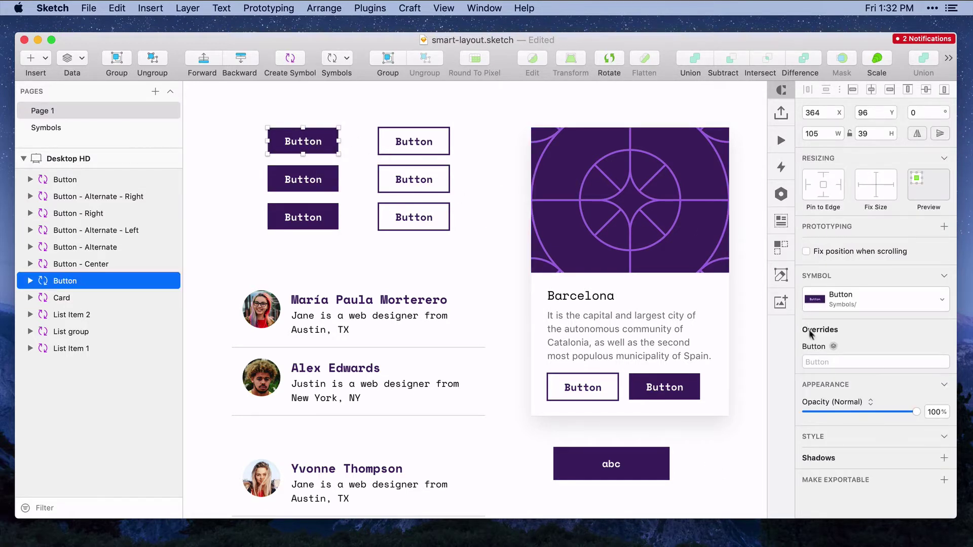
pyautogui.click(825, 361)
pyautogui.write('Long')
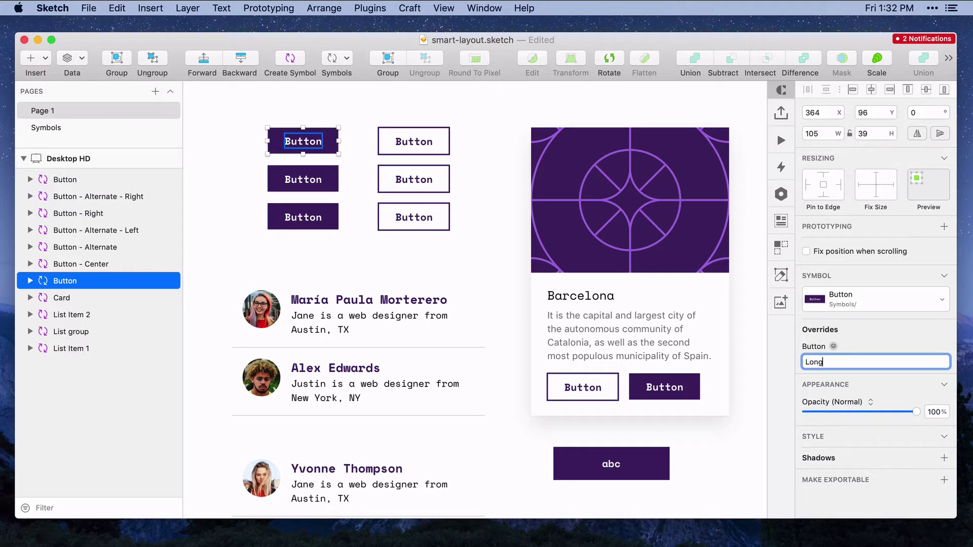
pyautogui.write(' Button Name')
pyautogui.press('Return')
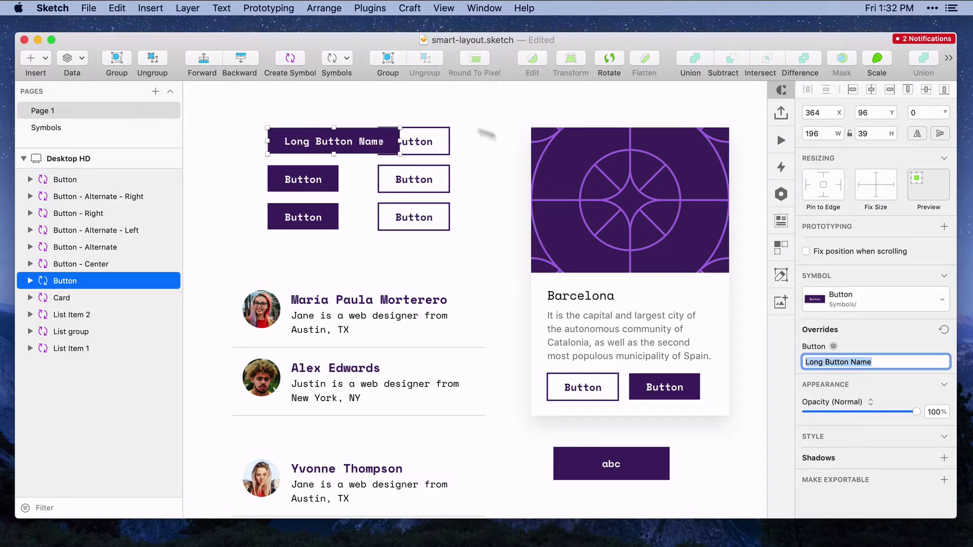
pyautogui.click(303, 177)
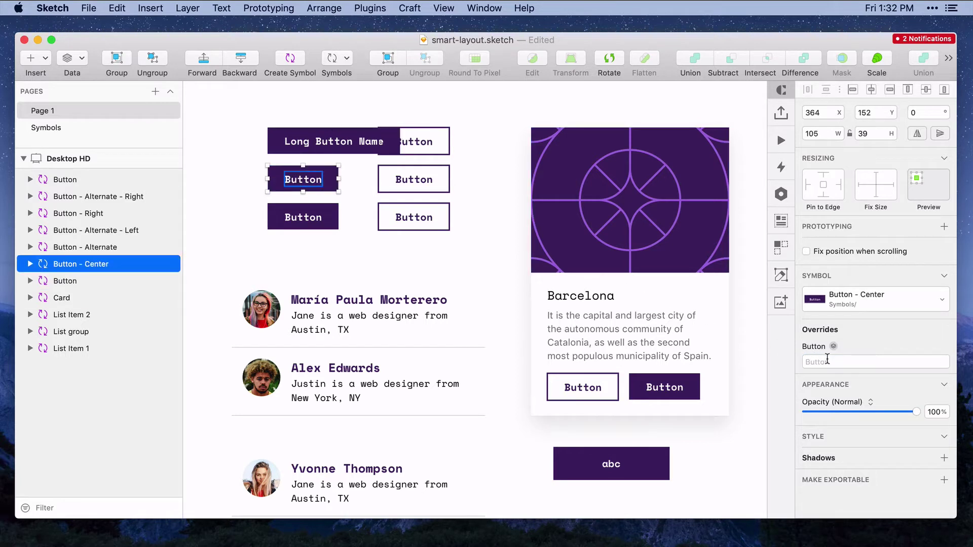
pyautogui.click(827, 361)
pyautogui.press('super+v')
pyautogui.press('Return')
pyautogui.click(315, 225)
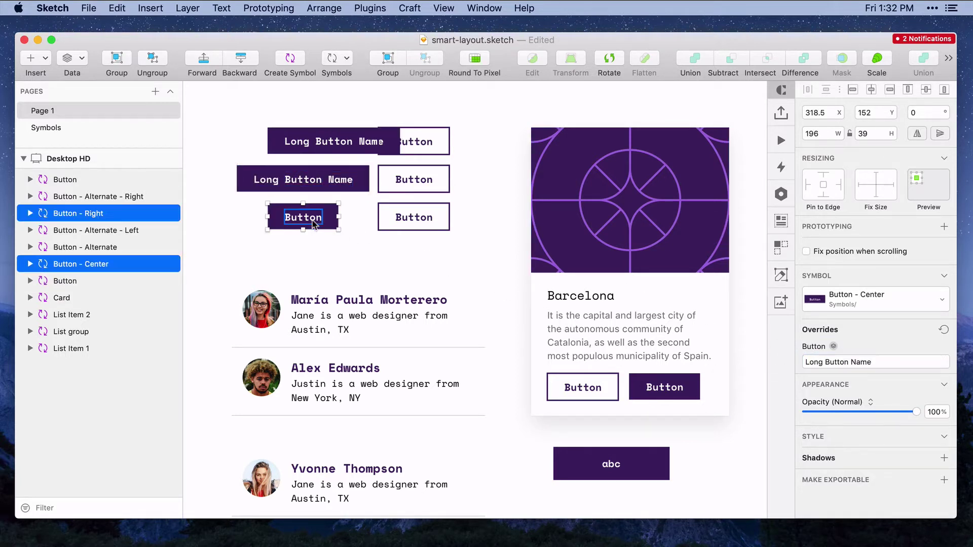
pyautogui.click(892, 361)
pyautogui.press('super+v')
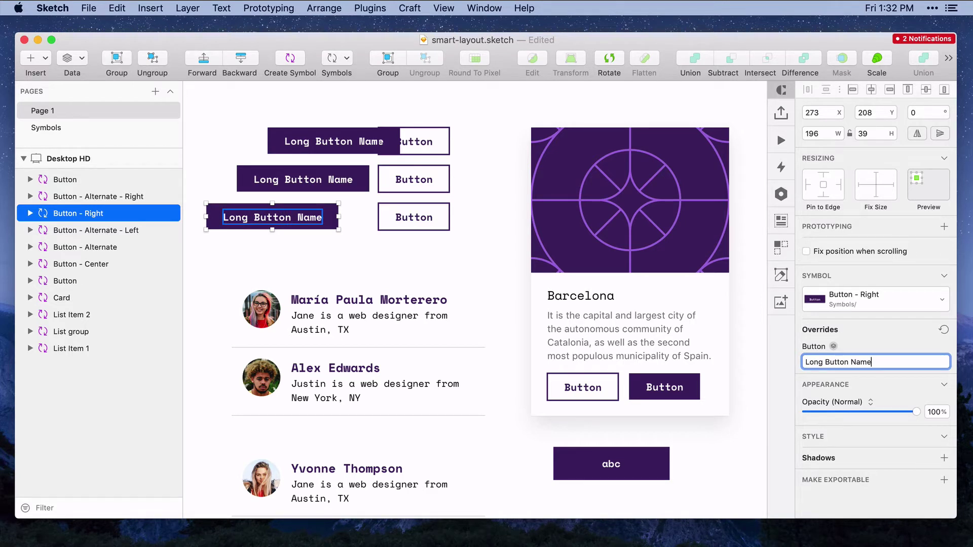
pyautogui.press('super+z')
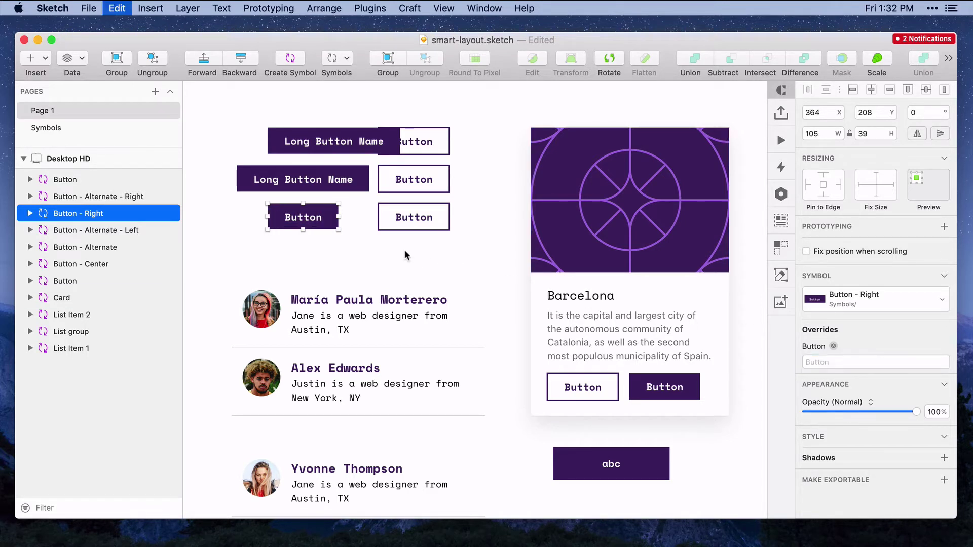
pyautogui.press('super+z')
pyautogui.press('super+z')
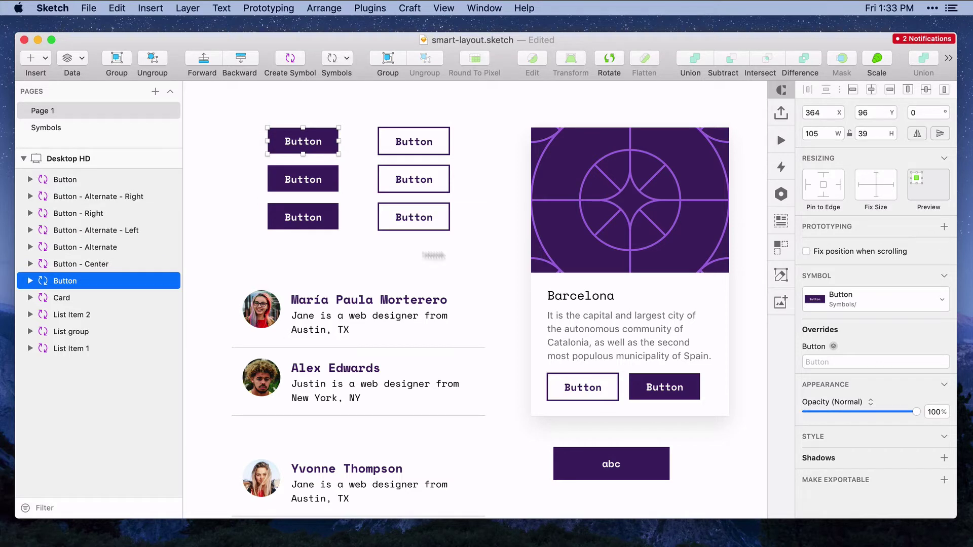
# - Open the Card symbol's master on the Symbols page for editing
pyautogui.doubleClick(569, 272)
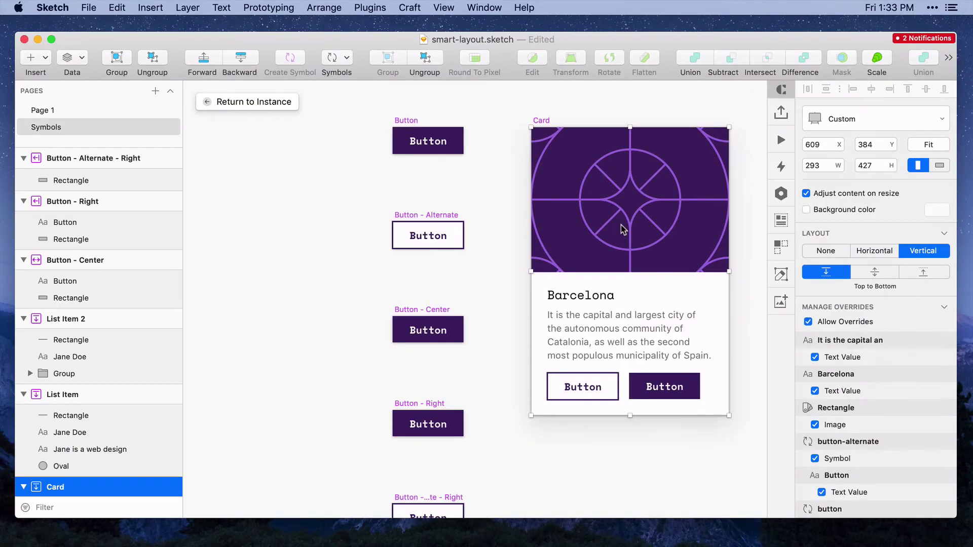
# - Return to the Card instance, shorten its description override to 'a', then undo to restore it
pyautogui.click(280, 103)
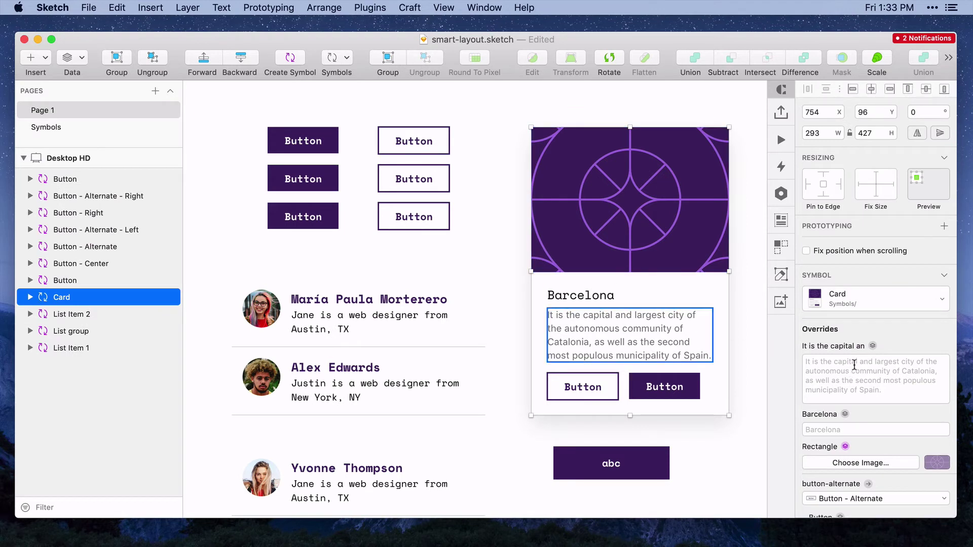
pyautogui.click(853, 369)
pyautogui.write('a')
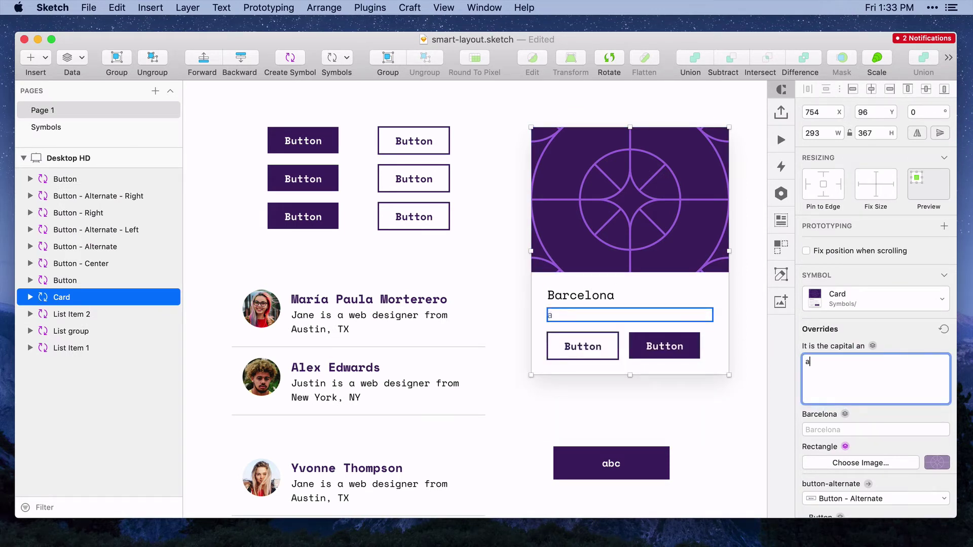
pyautogui.click(708, 425)
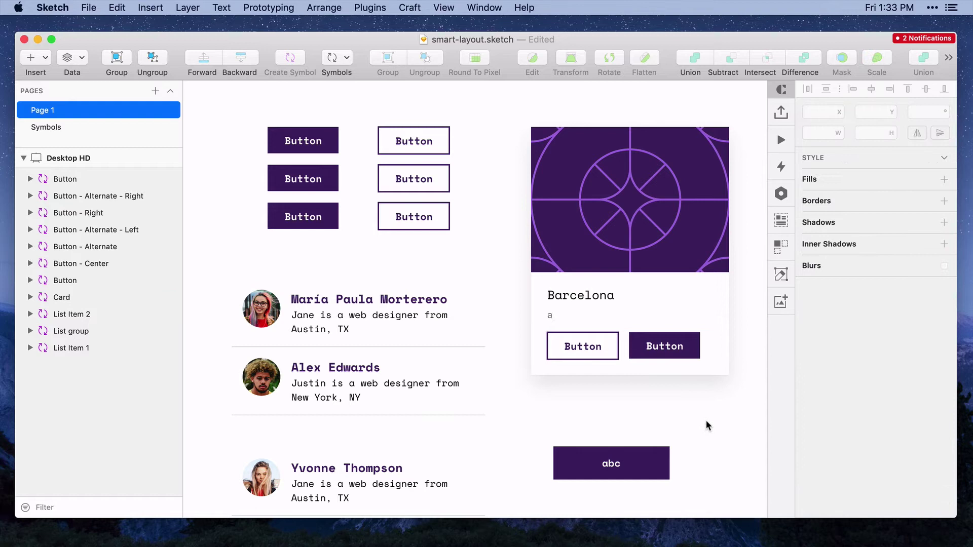
pyautogui.press('super+z')
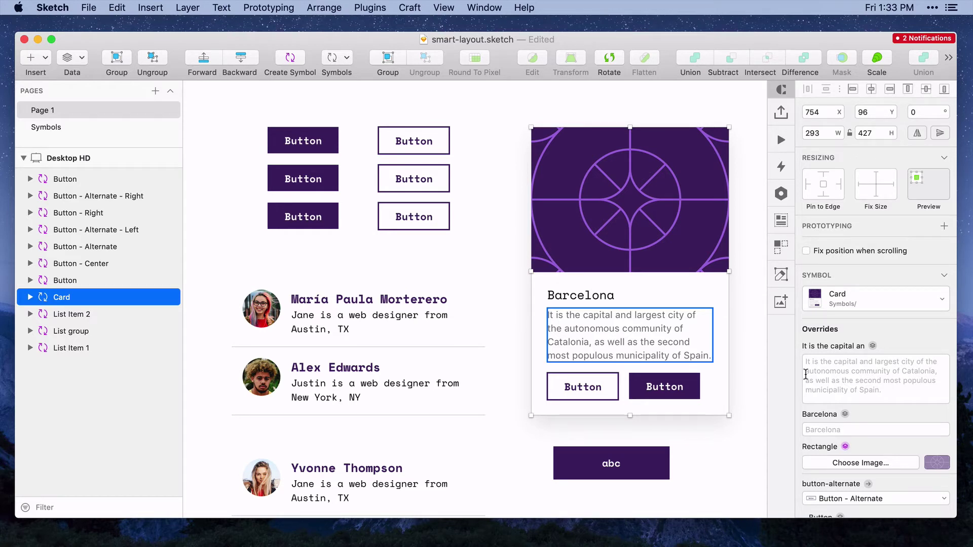
pyautogui.click(599, 390)
pyautogui.click(654, 388)
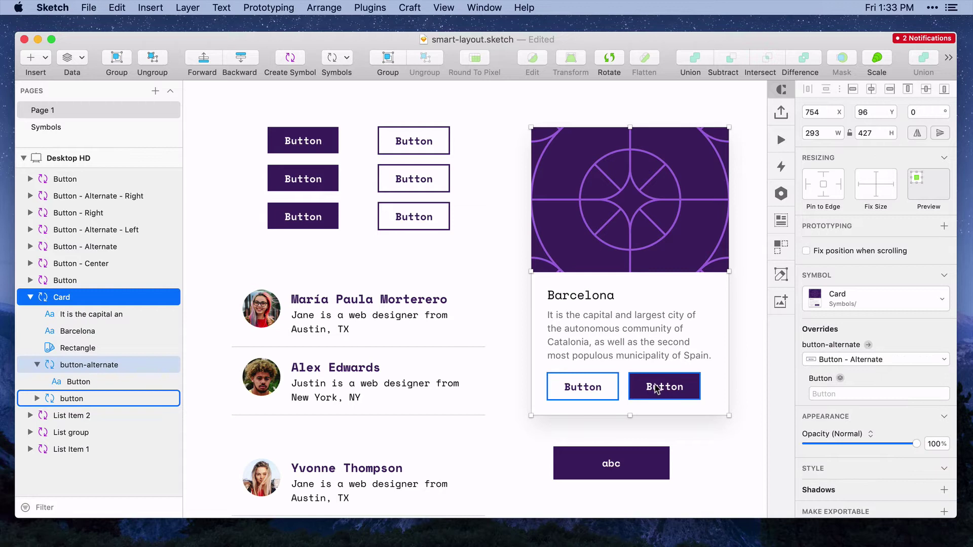
pyautogui.click(586, 388)
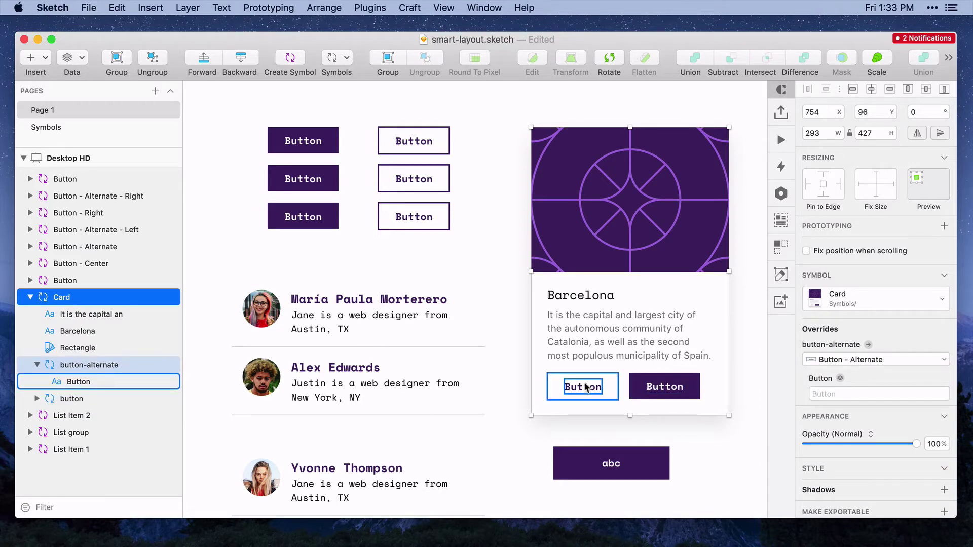
pyautogui.click(862, 360)
pyautogui.click(857, 374)
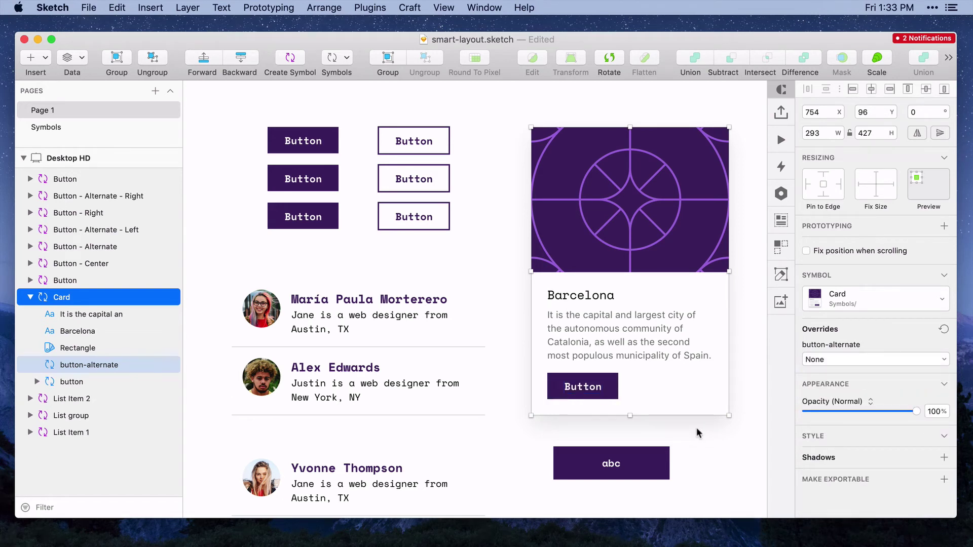
pyautogui.press('super+z')
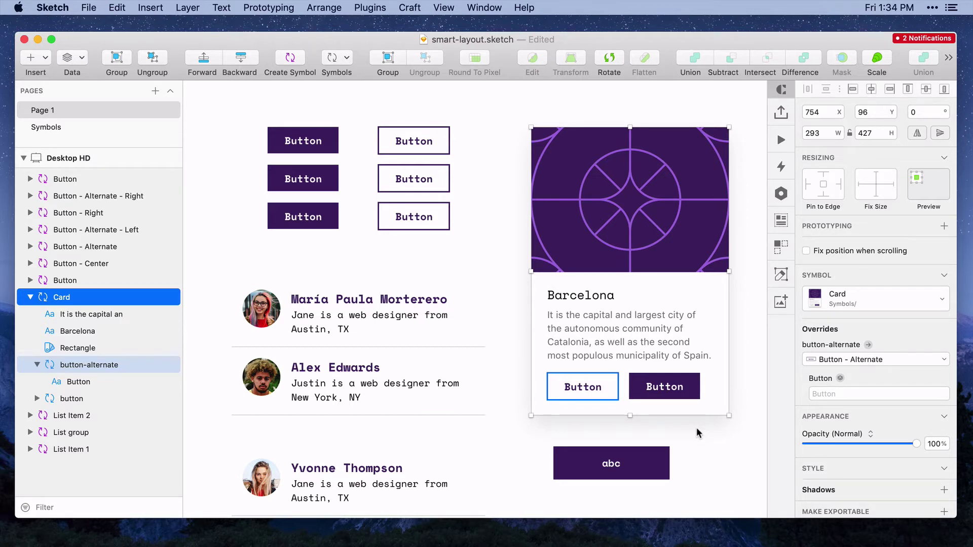
# - Check the Card master's image, text and button-group resizing, then stretch the instance to 409 by 385
pyautogui.doubleClick(652, 304)
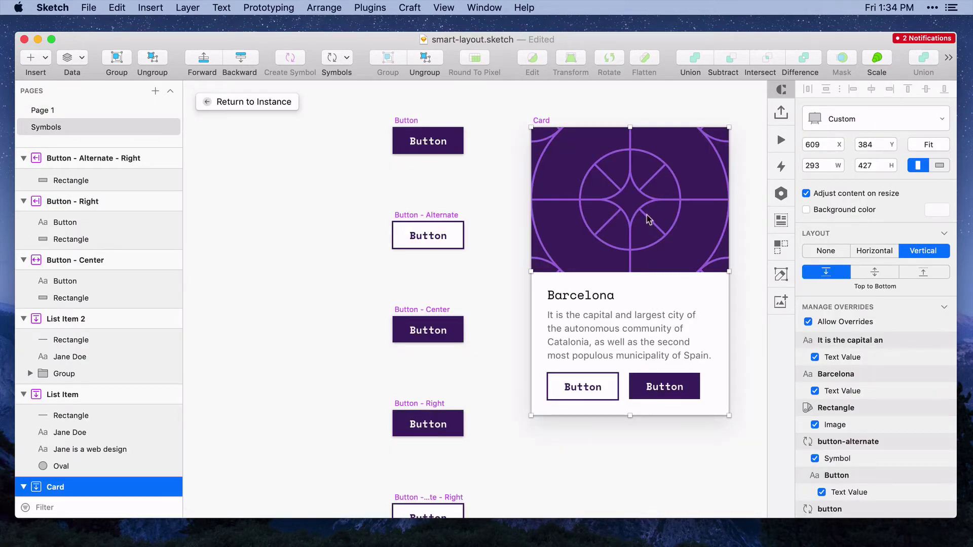
pyautogui.doubleClick(647, 218)
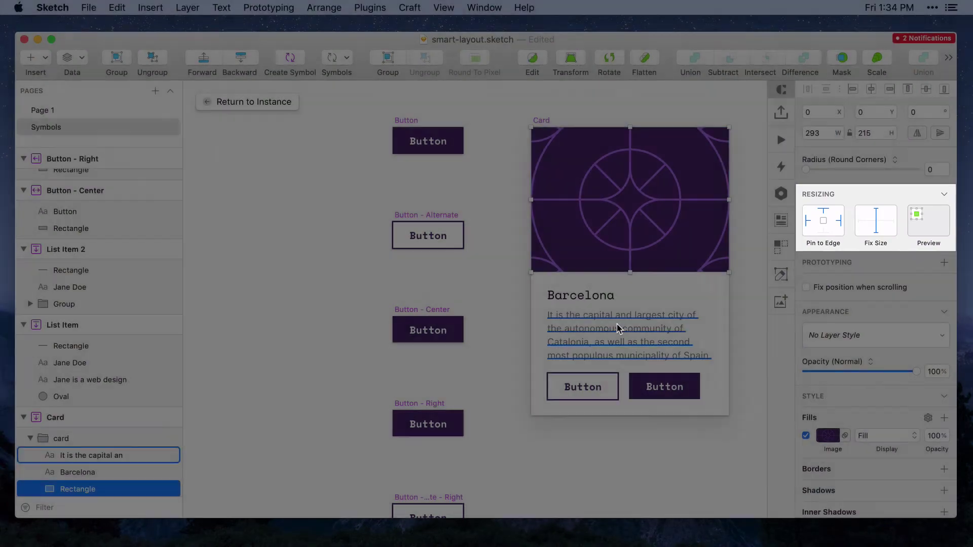
pyautogui.click(618, 329)
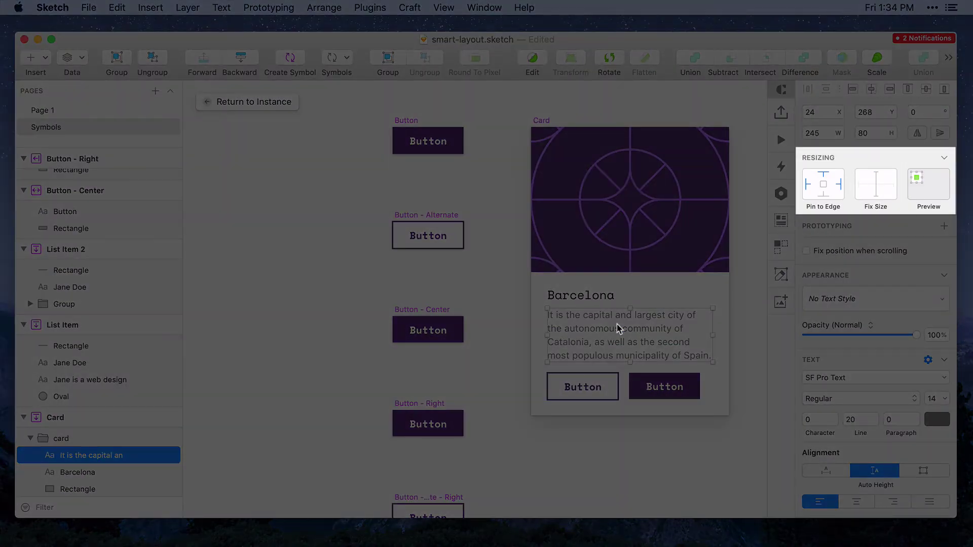
pyautogui.click(611, 384)
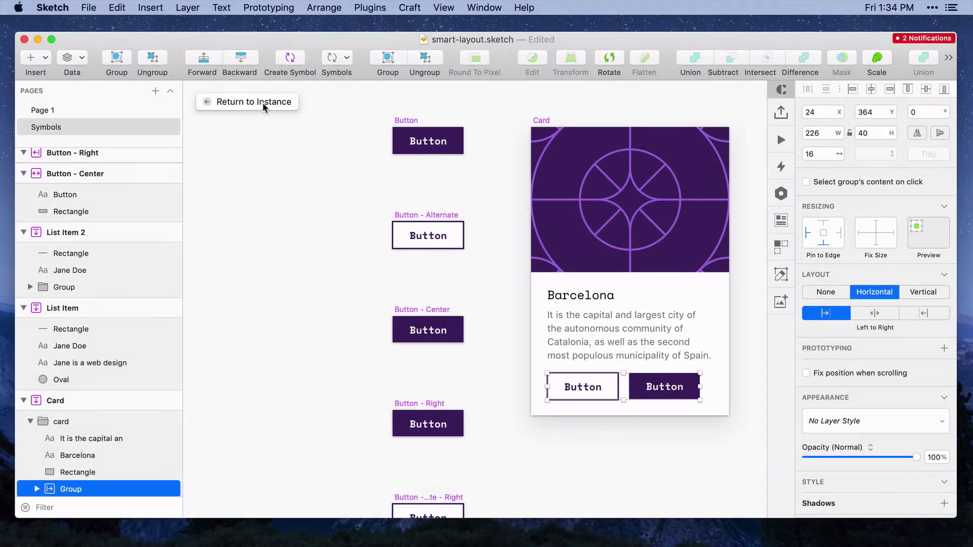
pyautogui.click(263, 102)
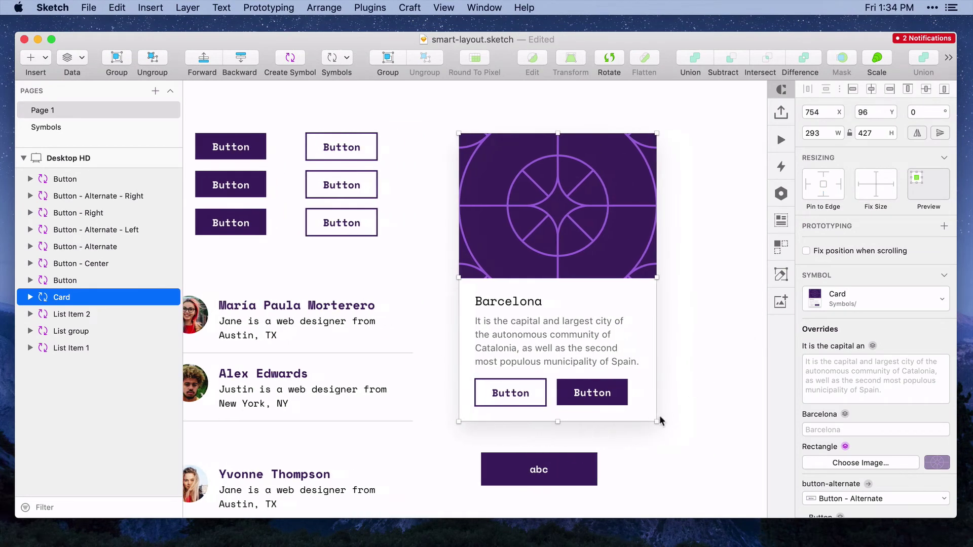
pyautogui.moveTo(658, 419); pyautogui.dragTo(695, 435)
# - Undo the resize, widen the card to 606, then test and undo a 'Barcelona' description
pyautogui.press('super+z')
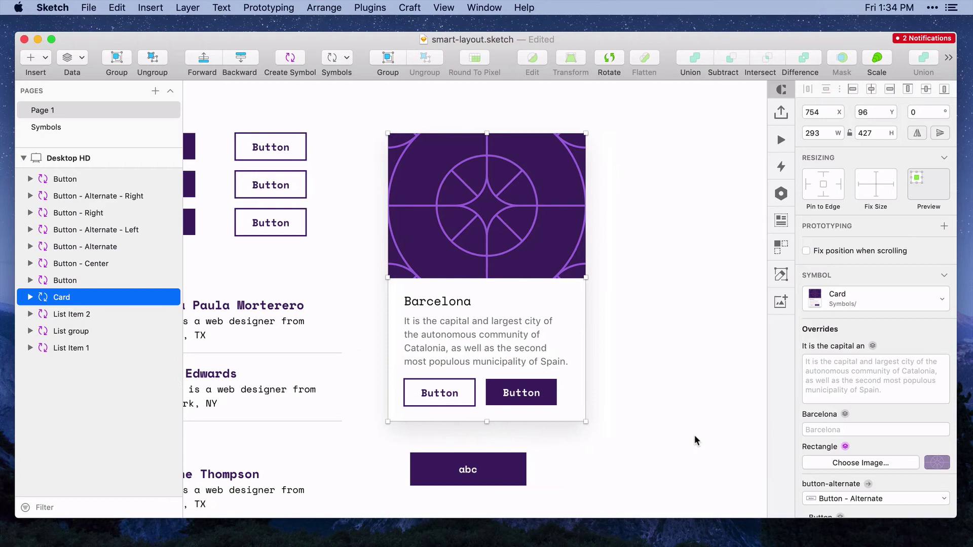
pyautogui.hscroll(3, 694, 435)
pyautogui.moveTo(503, 278); pyautogui.dragTo(714, 284)
pyautogui.click(874, 363)
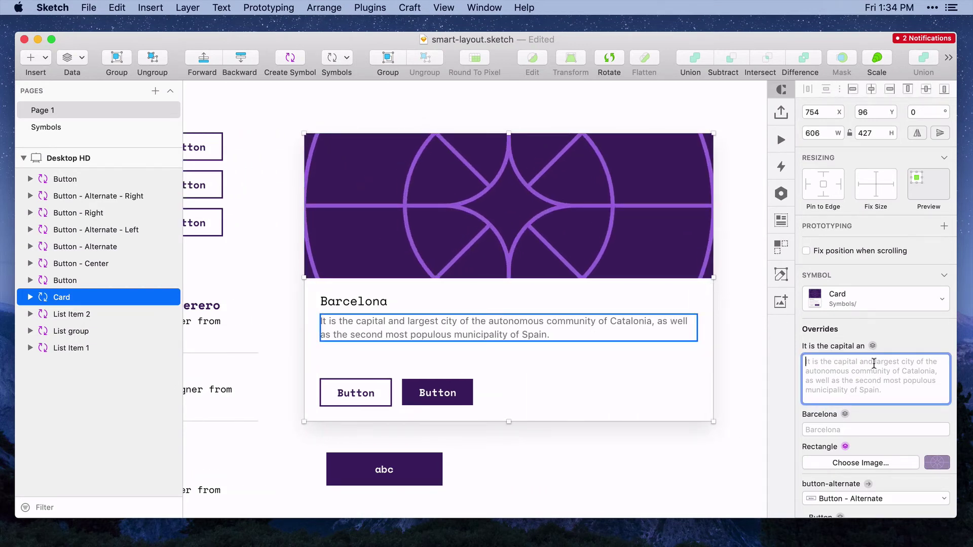
pyautogui.write('Barcelona')
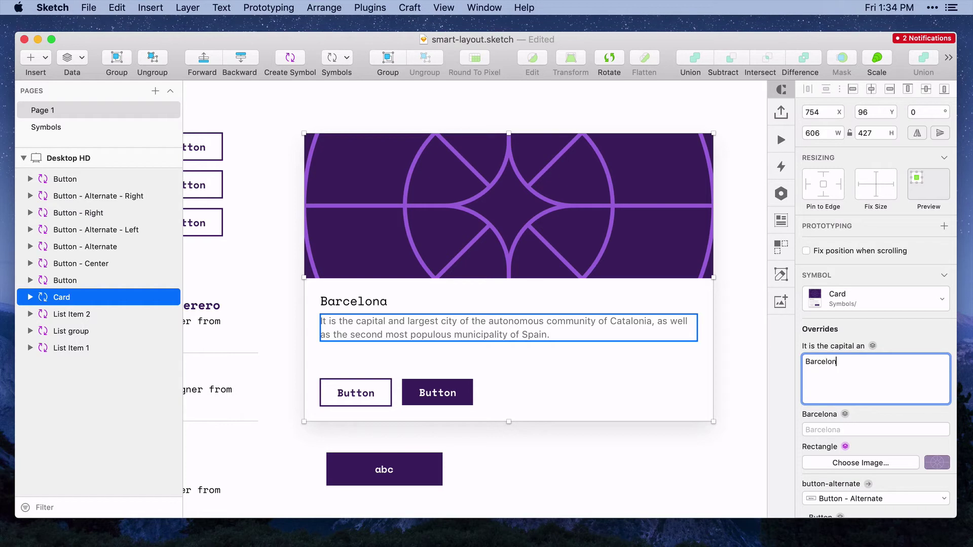
pyautogui.click(683, 451)
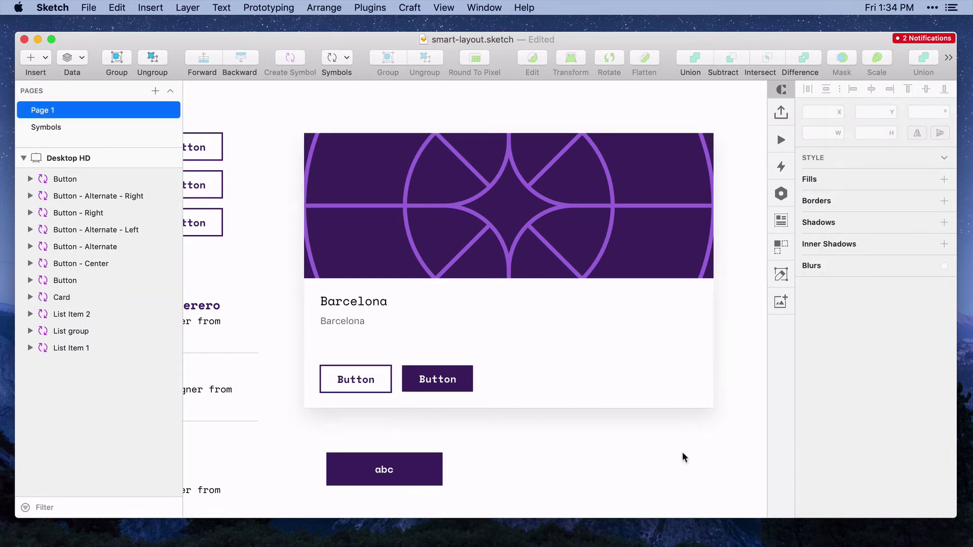
pyautogui.press('super+z')
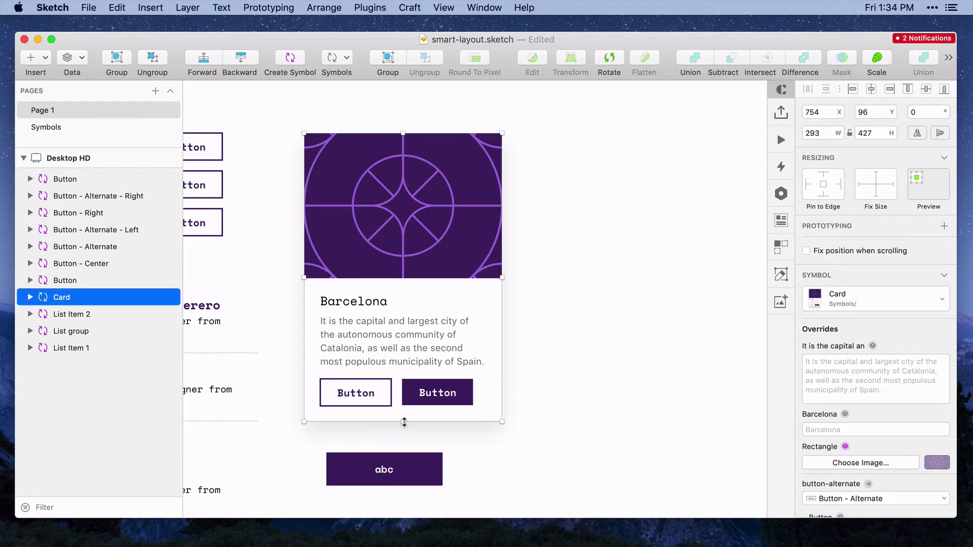
# - Make the card 458 tall, test a 'Barcelona' description, and undo it
pyautogui.moveTo(404, 423); pyautogui.dragTo(404, 443)
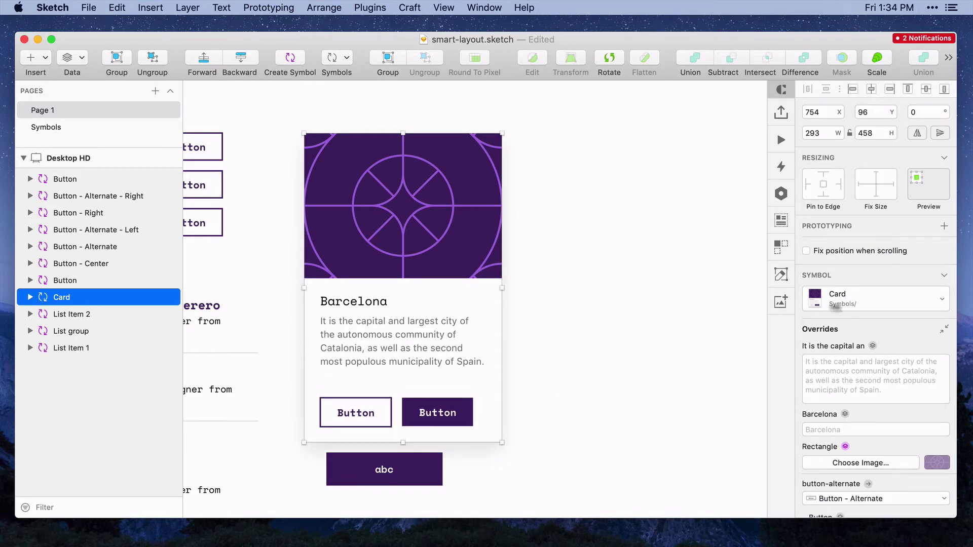
pyautogui.click(881, 391)
pyautogui.write('Barcelon')
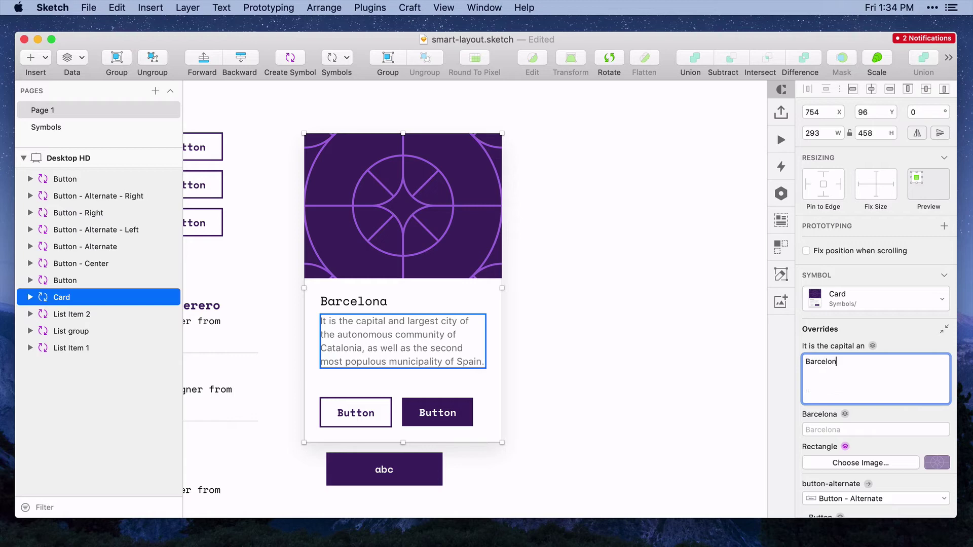
pyautogui.write('a')
pyautogui.click(645, 371)
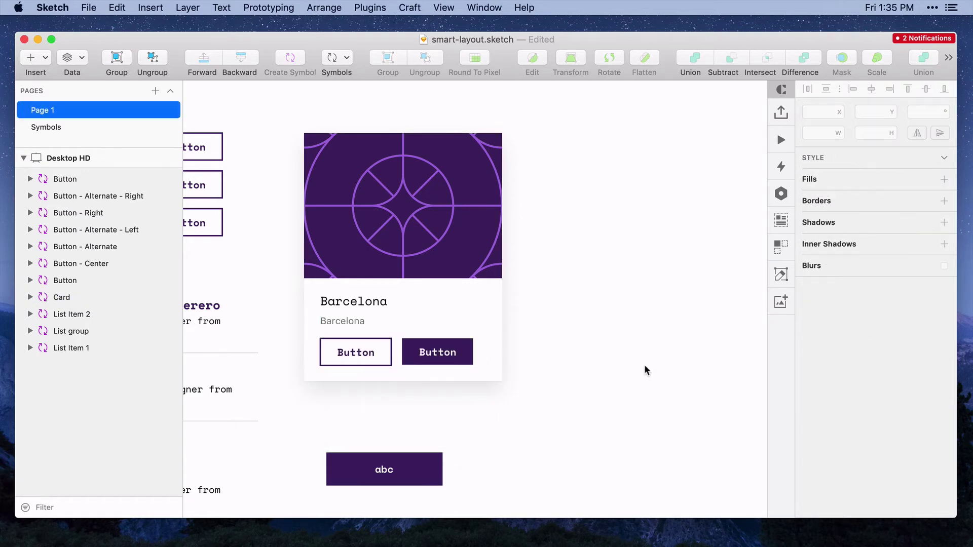
pyautogui.hotkey('ctrl', 'z')
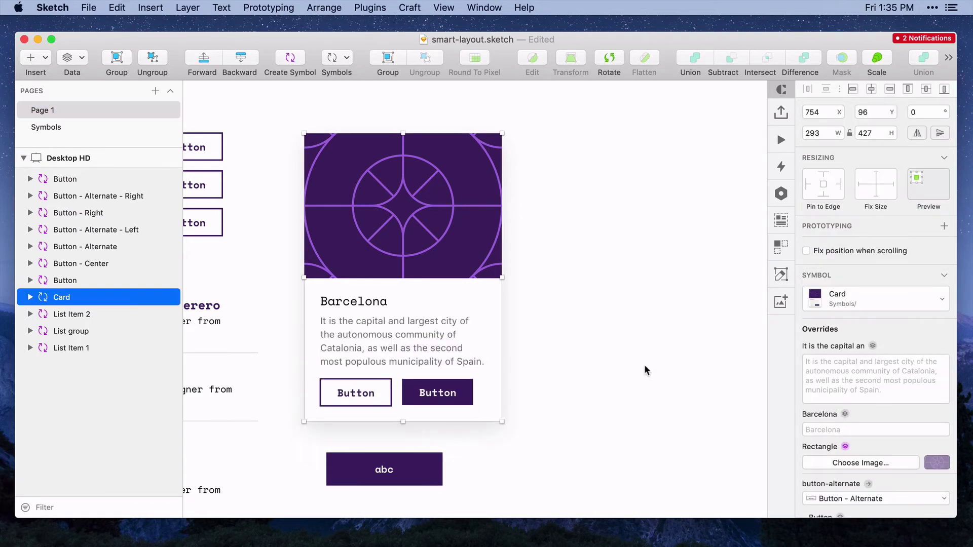
pyautogui.hscroll(-5, 645, 370)
pyautogui.hscroll(-1, 644, 364)
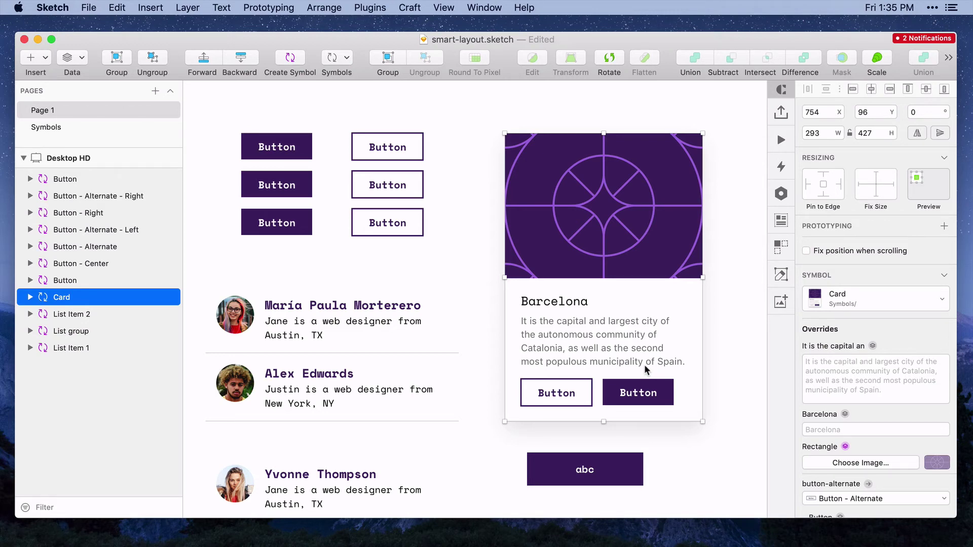
pyautogui.scroll(-5, 508, 388)
pyautogui.hscroll(-5, 508, 388)
pyautogui.scroll(-3, 508, 388)
pyautogui.hscroll(-3, 508, 387)
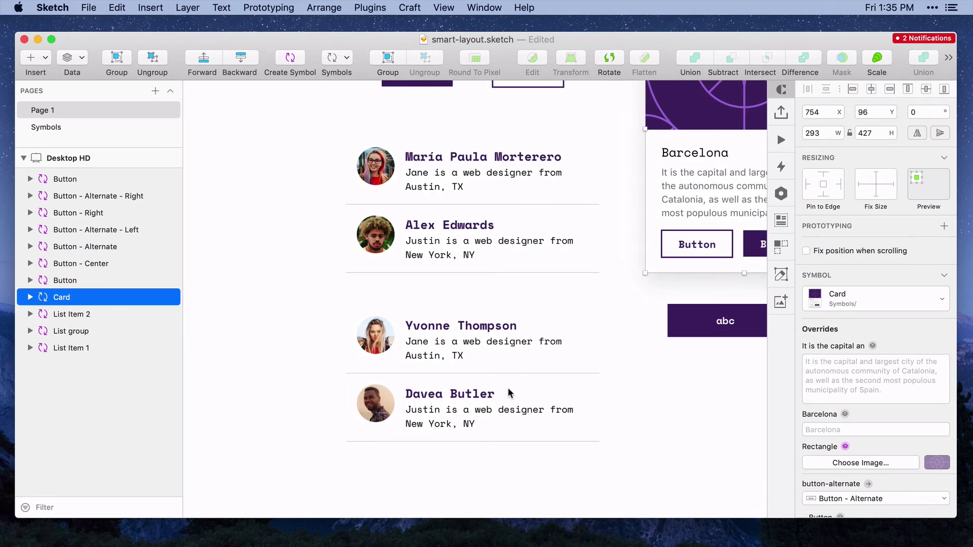
pyautogui.click(489, 177)
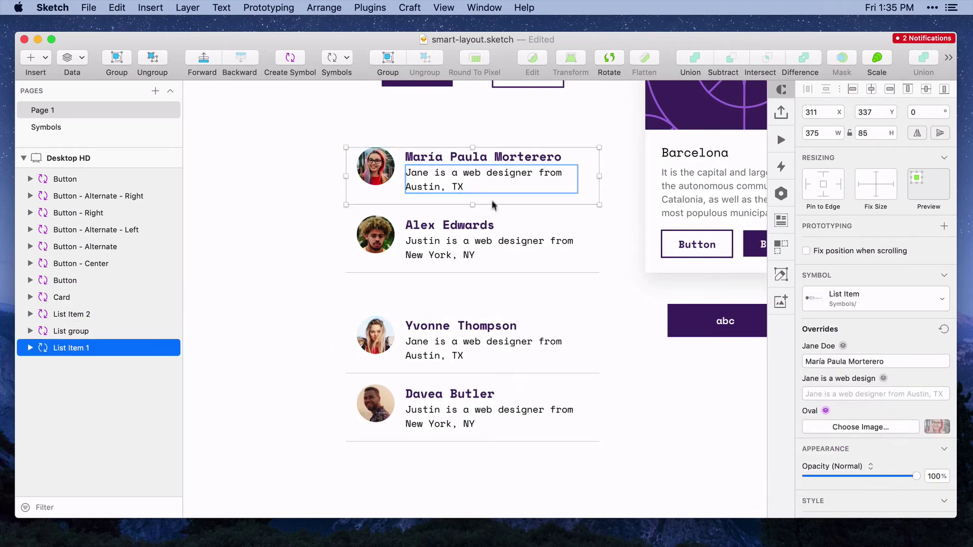
pyautogui.click(491, 226)
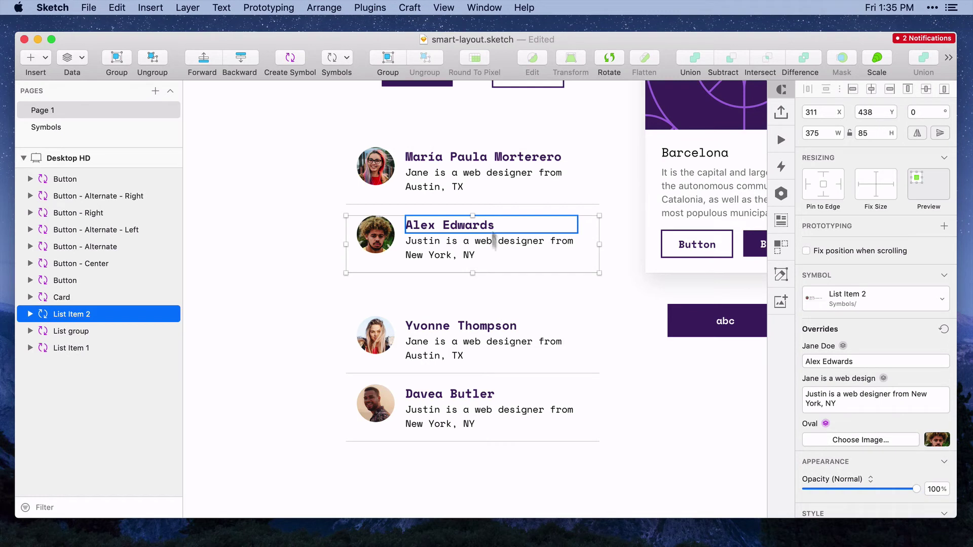
pyautogui.click(491, 344)
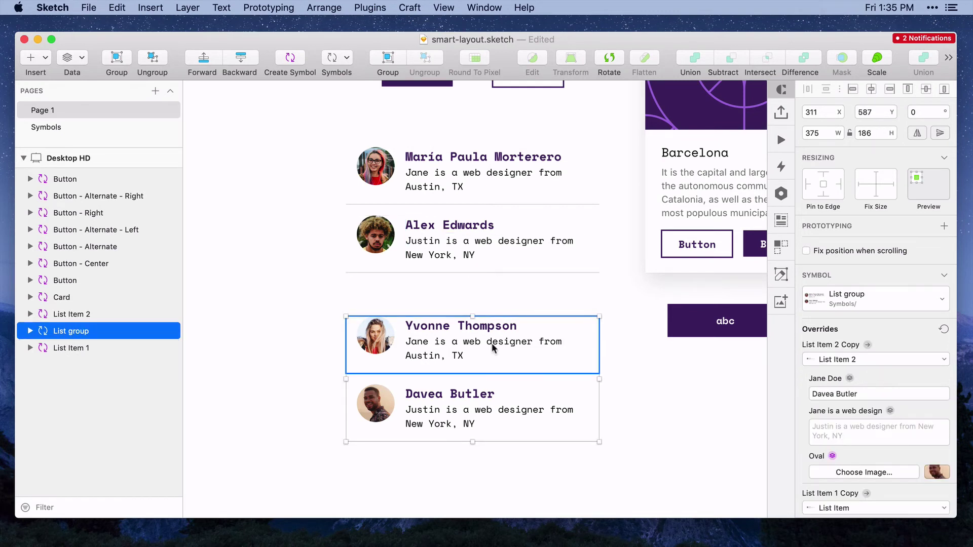
pyautogui.click(583, 197)
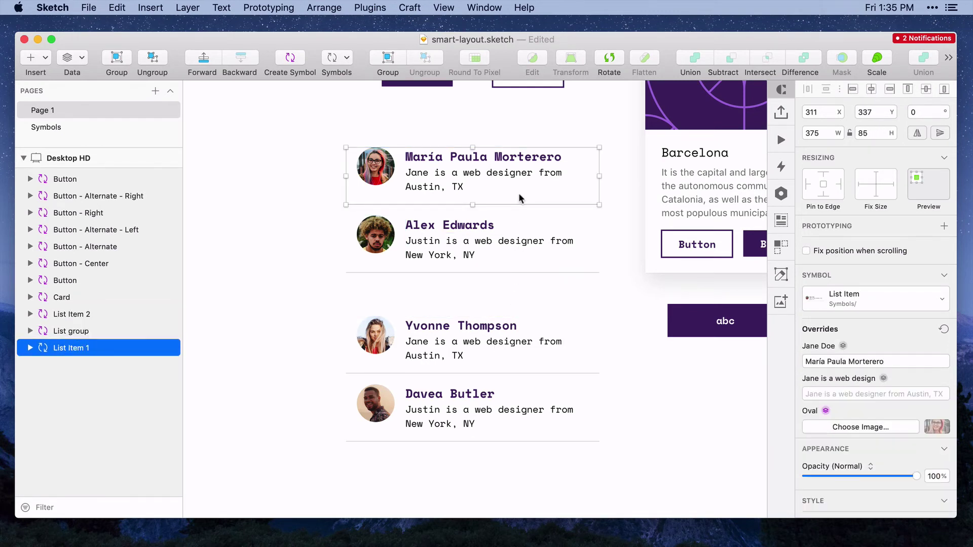
pyautogui.click(840, 393)
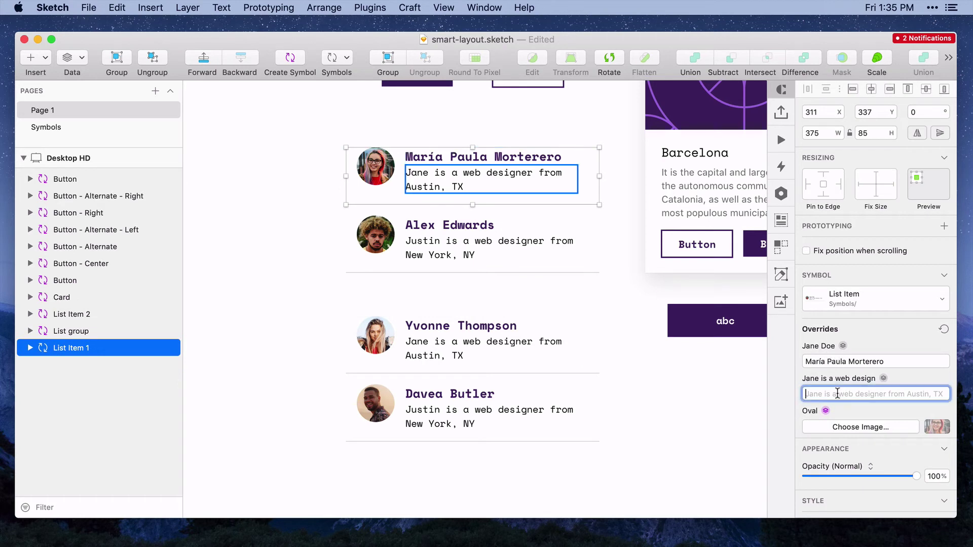
pyautogui.write('J')
pyautogui.press('BackSpace')
pyautogui.write('Maria')
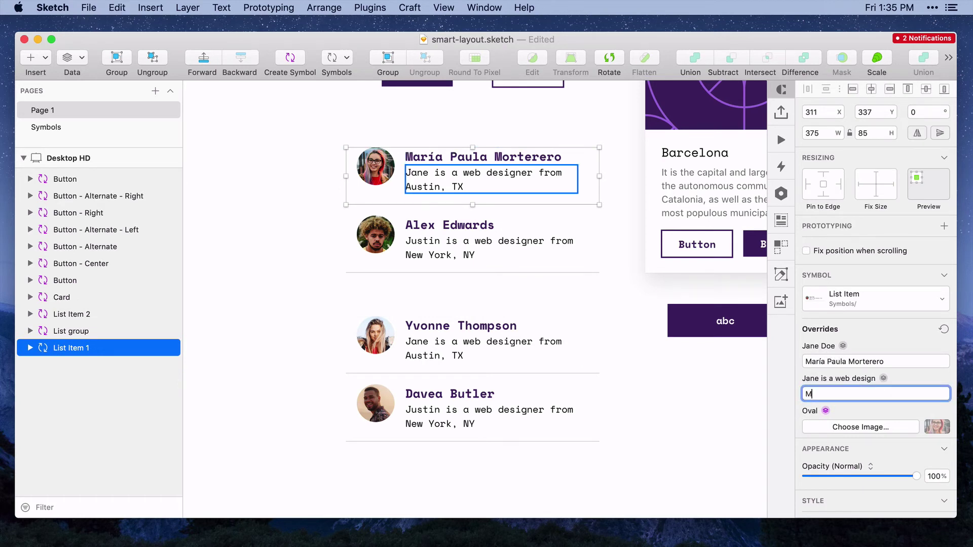
pyautogui.click(401, 339)
pyautogui.scroll(-5, 848, 430)
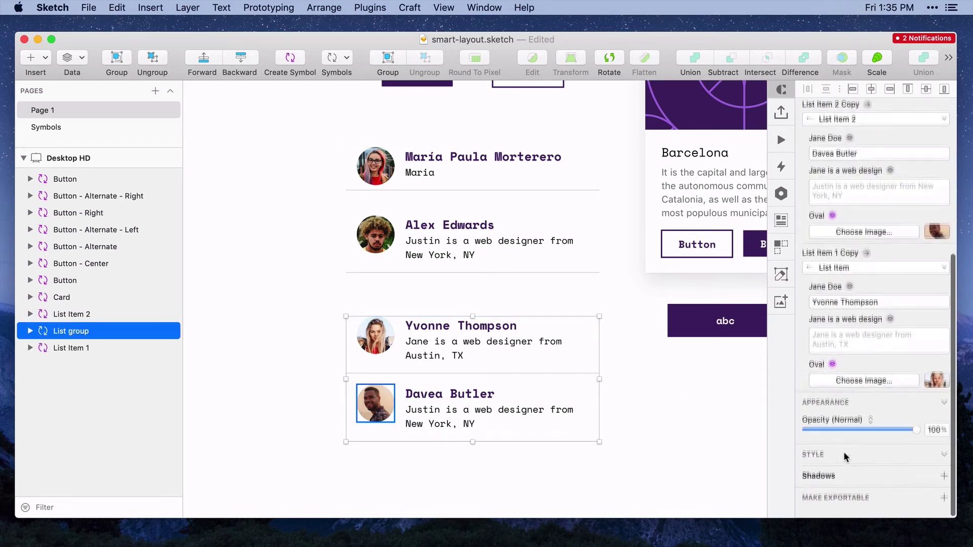
pyautogui.click(871, 340)
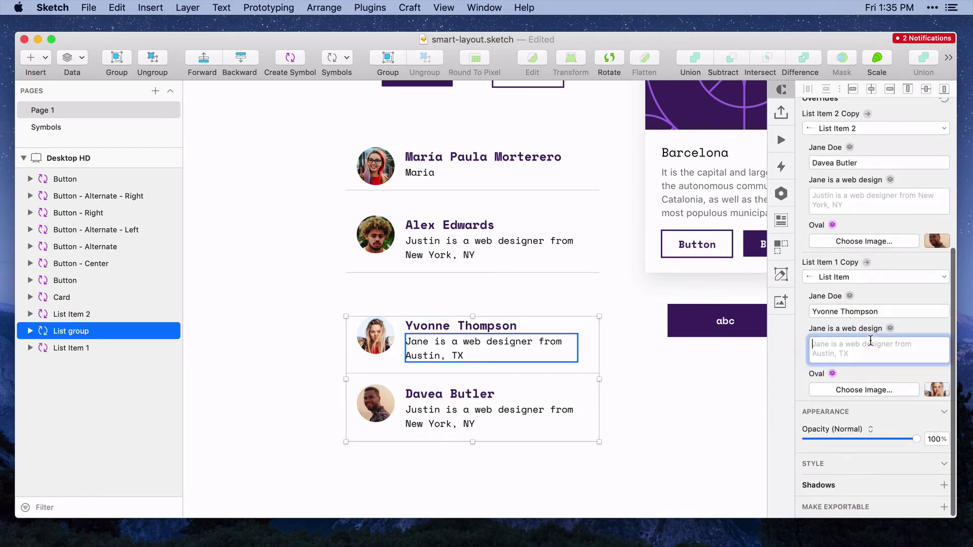
pyautogui.write('Yvonne')
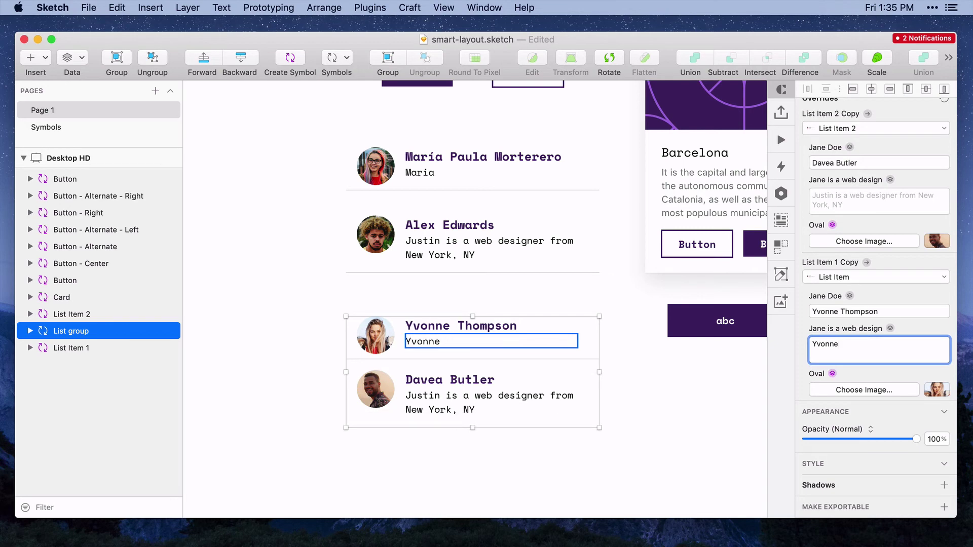
pyautogui.click(647, 412)
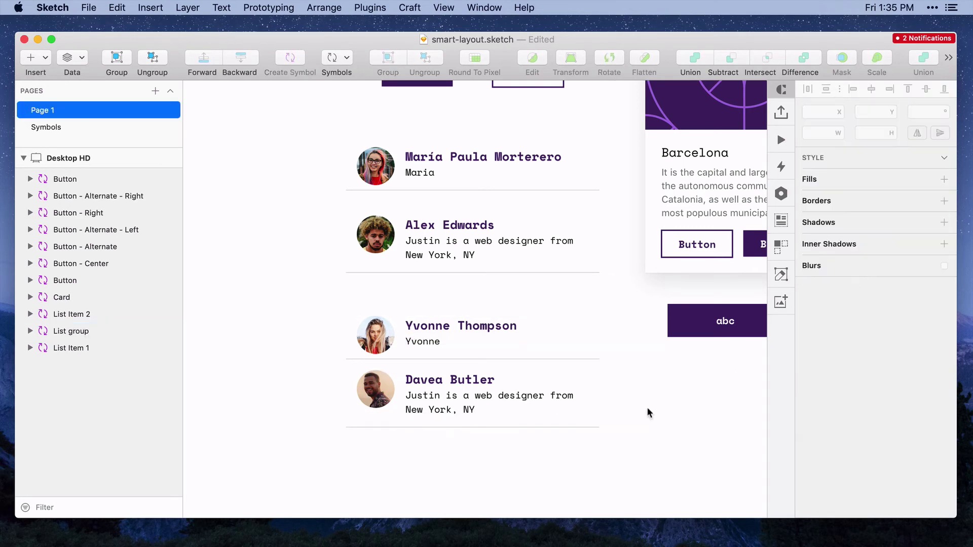
pyautogui.press('super+z')
pyautogui.press('super+z')
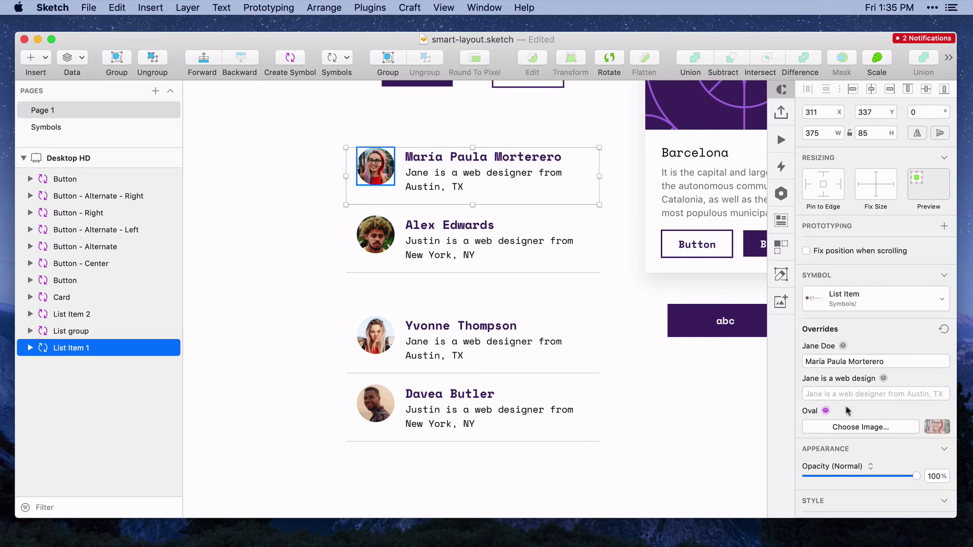
pyautogui.click(857, 399)
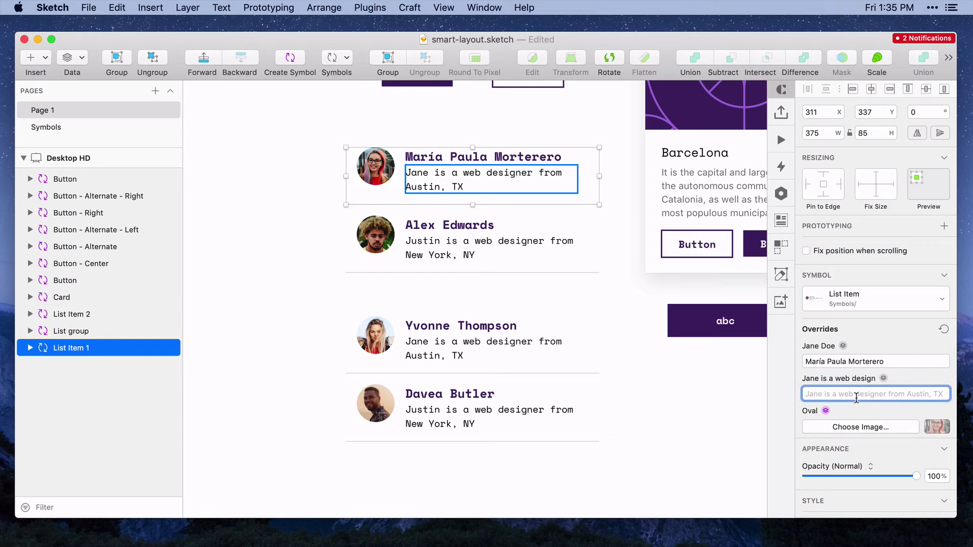
pyautogui.write('J')
pyautogui.press('super+z')
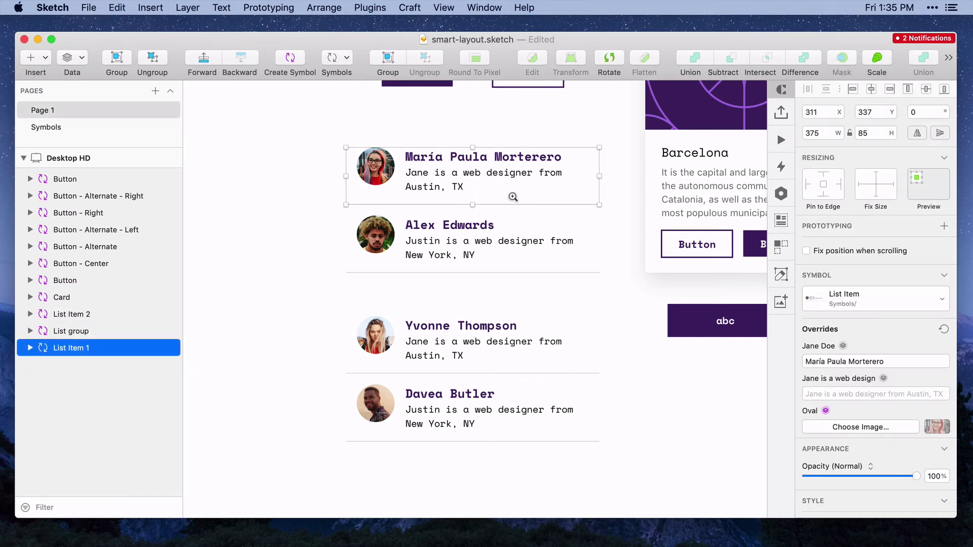
pyautogui.click(513, 195)
pyautogui.click(858, 395)
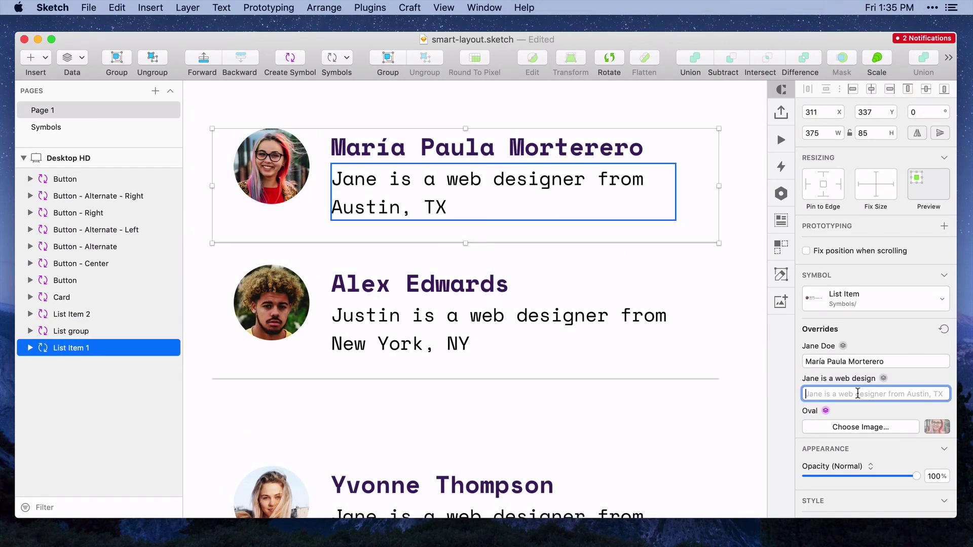
pyautogui.write('Maria')
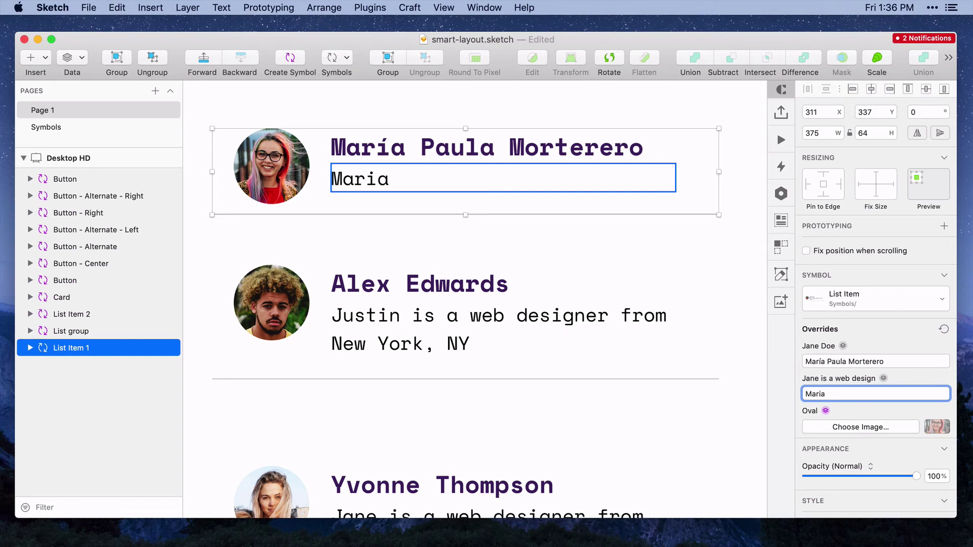
pyautogui.press('super+z')
pyautogui.click(569, 317)
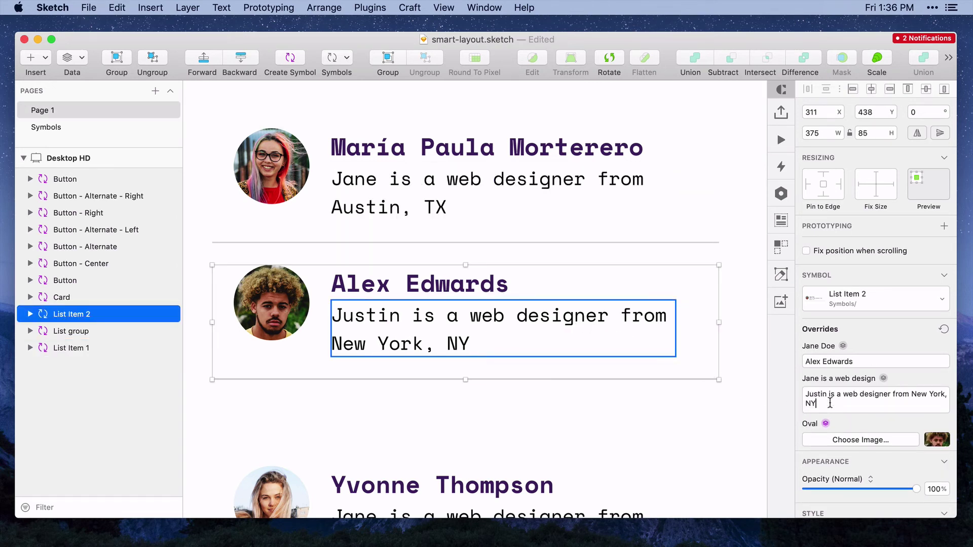
pyautogui.click(811, 399)
pyautogui.press('super+a')
pyautogui.write('Alex')
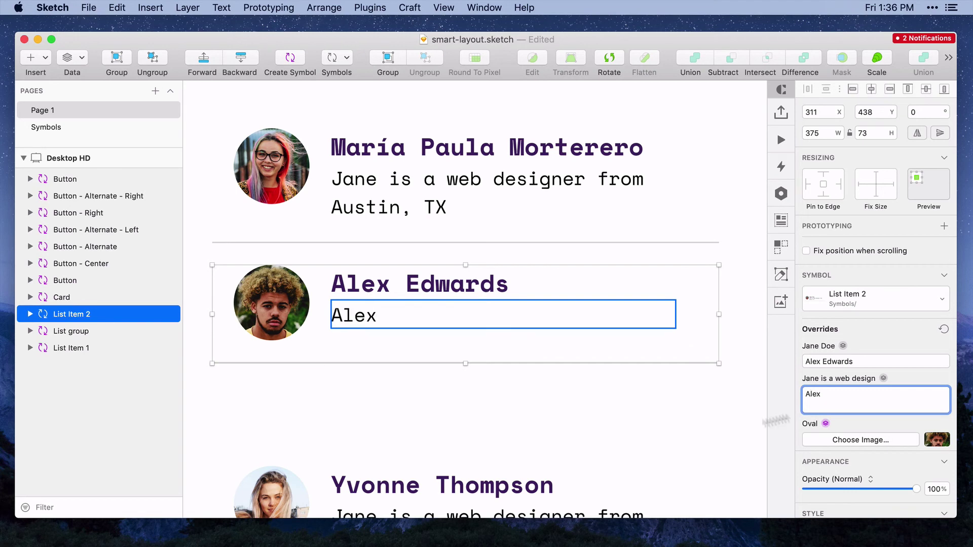
pyautogui.click(584, 445)
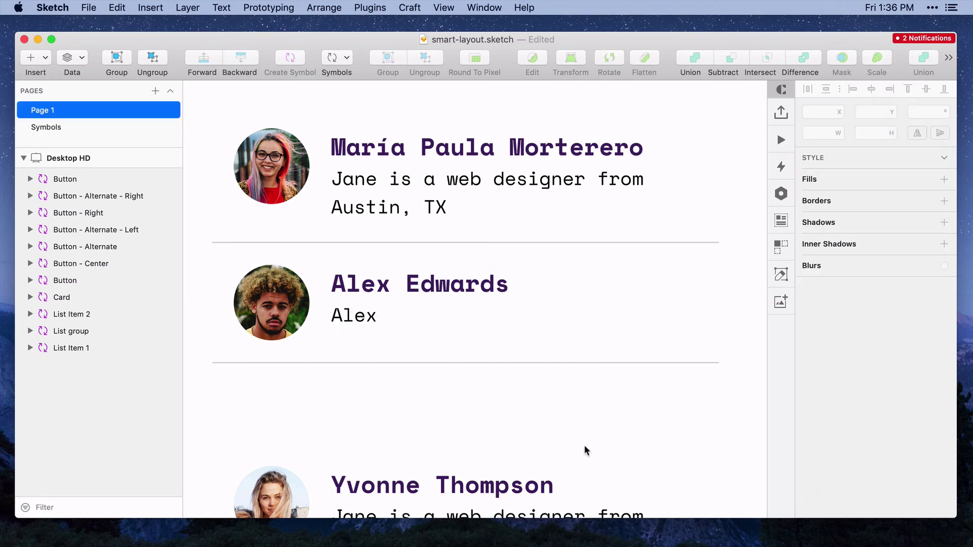
pyautogui.press('super+z')
pyautogui.click(419, 187)
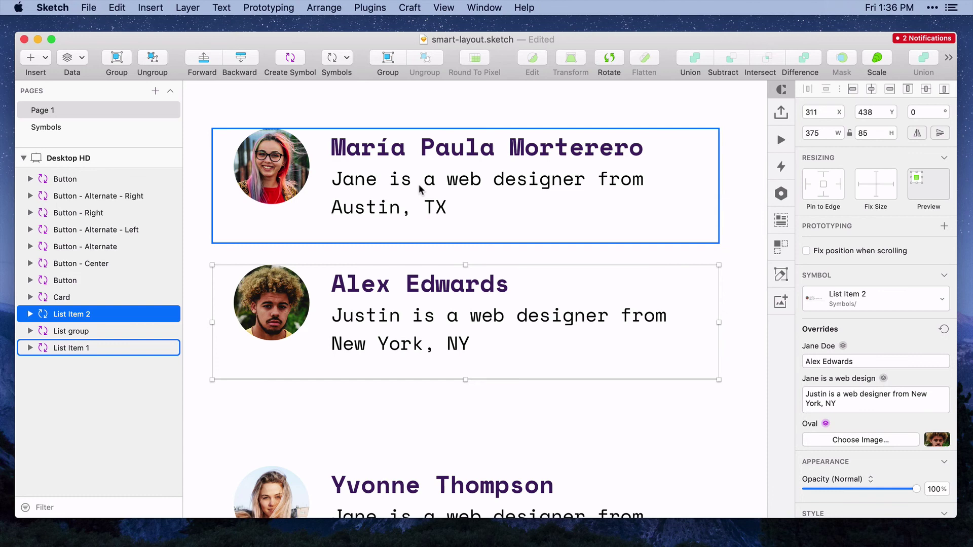
# - In List Item 2's master, replace the grouped description text with just a first name
pyautogui.doubleClick(419, 189)
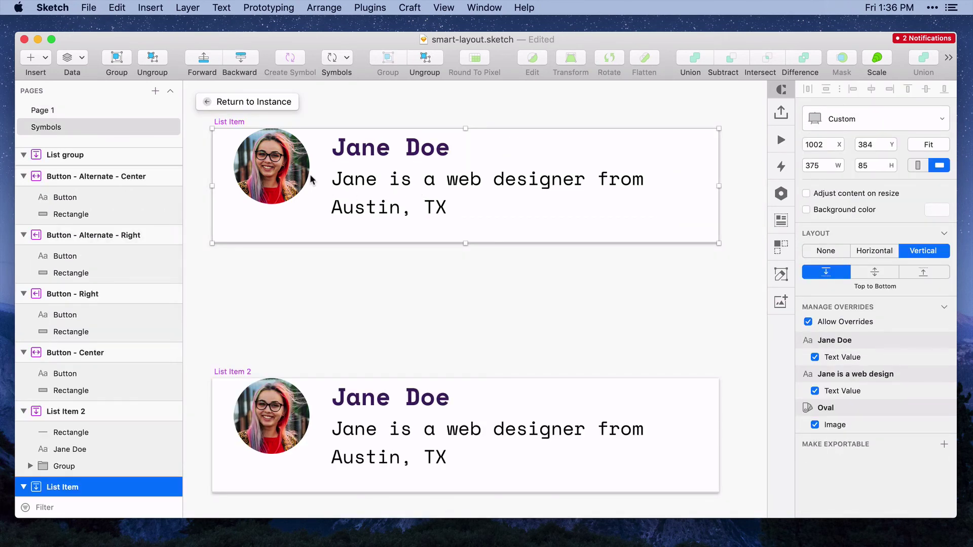
pyautogui.scroll(-10, 127, 330)
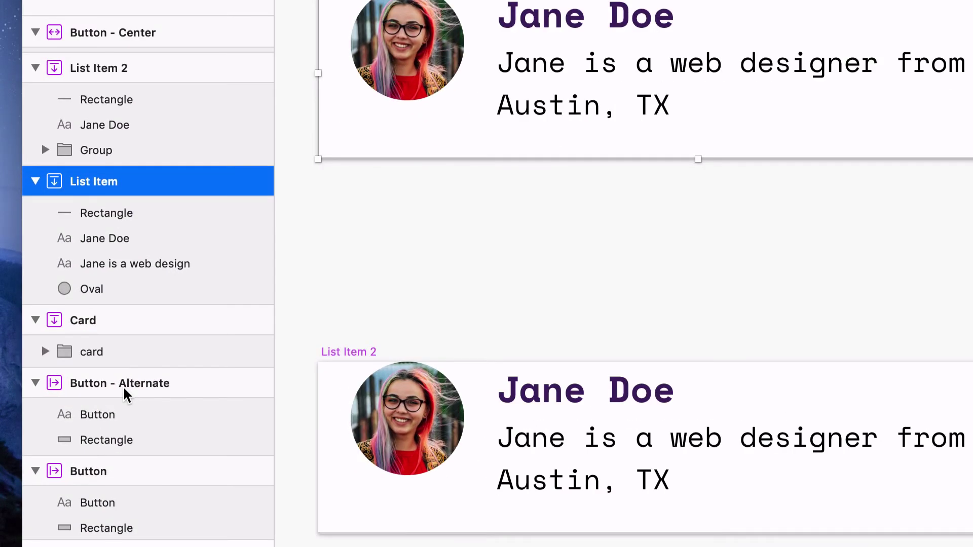
pyautogui.click(523, 462)
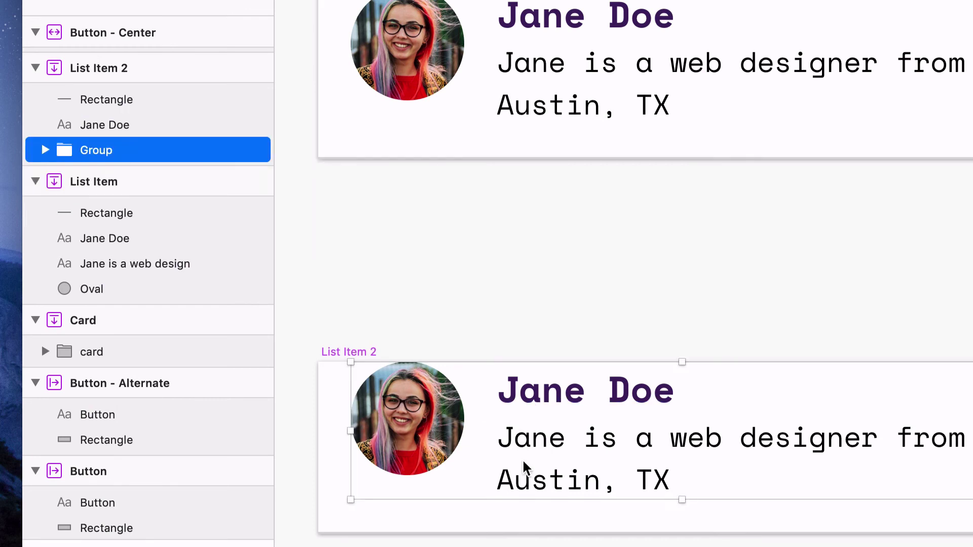
pyautogui.click(45, 151)
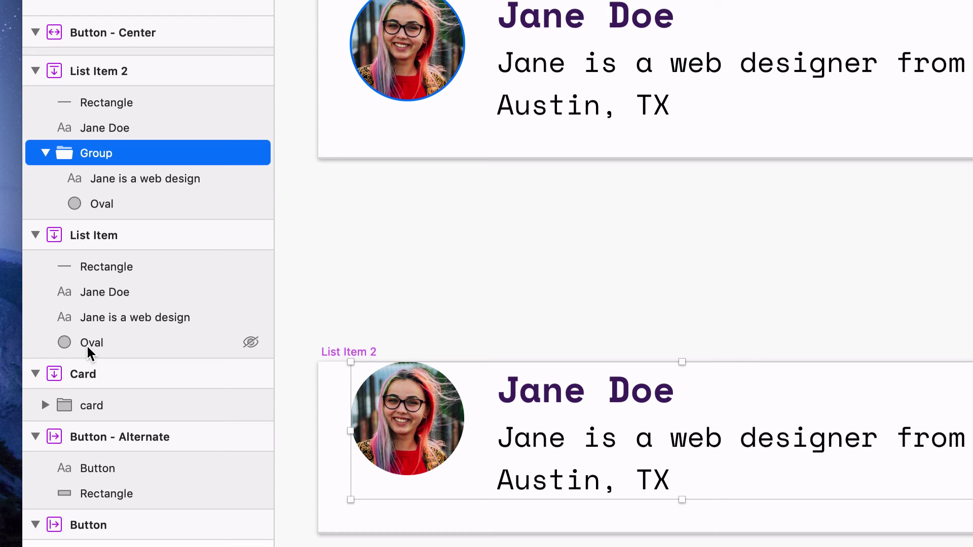
pyautogui.click(554, 450)
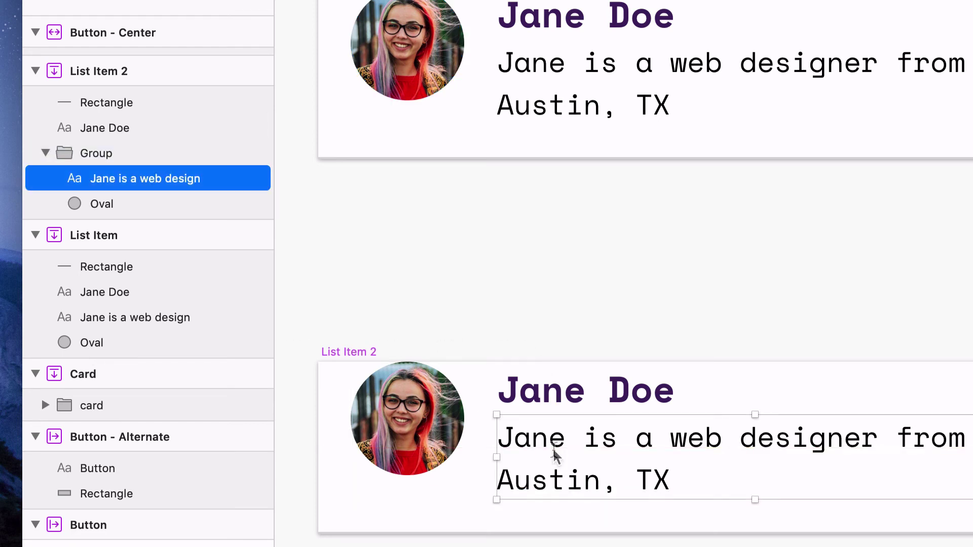
pyautogui.doubleClick(554, 450)
pyautogui.write('Jane')
pyautogui.press('Escape')
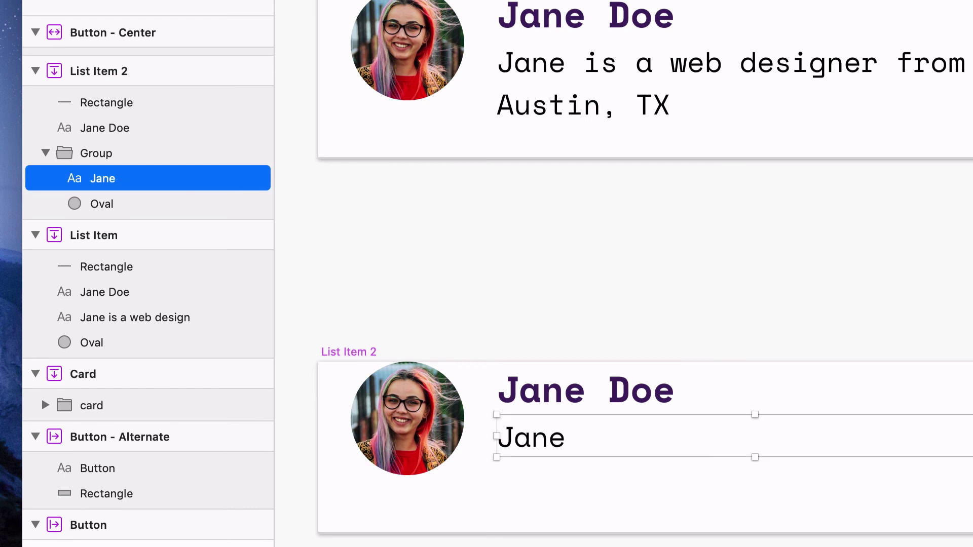
pyautogui.click(473, 506)
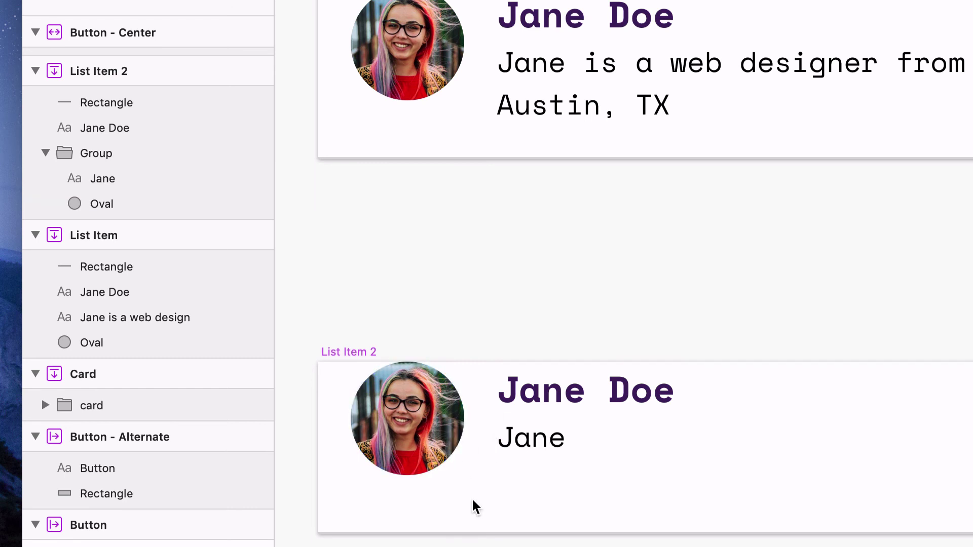
pyautogui.click(445, 435)
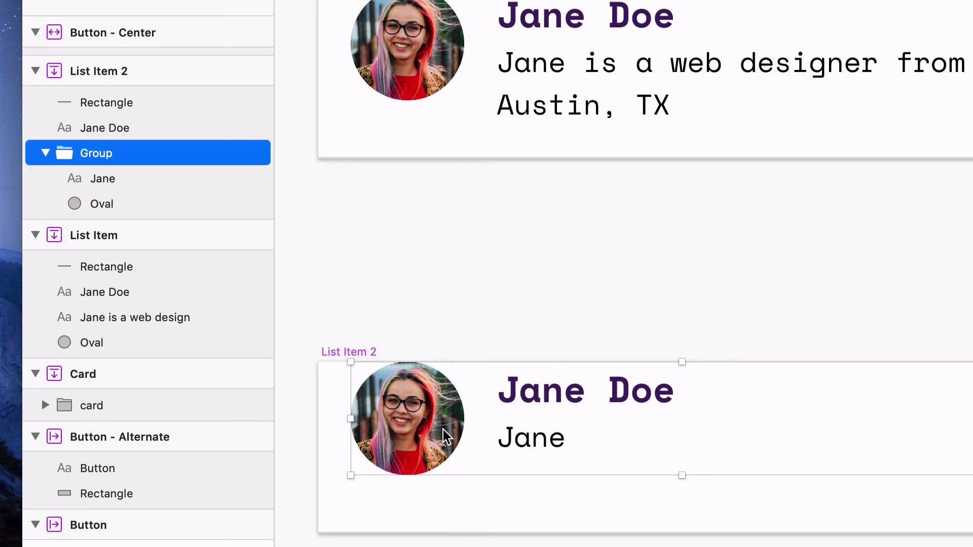
pyautogui.click(511, 290)
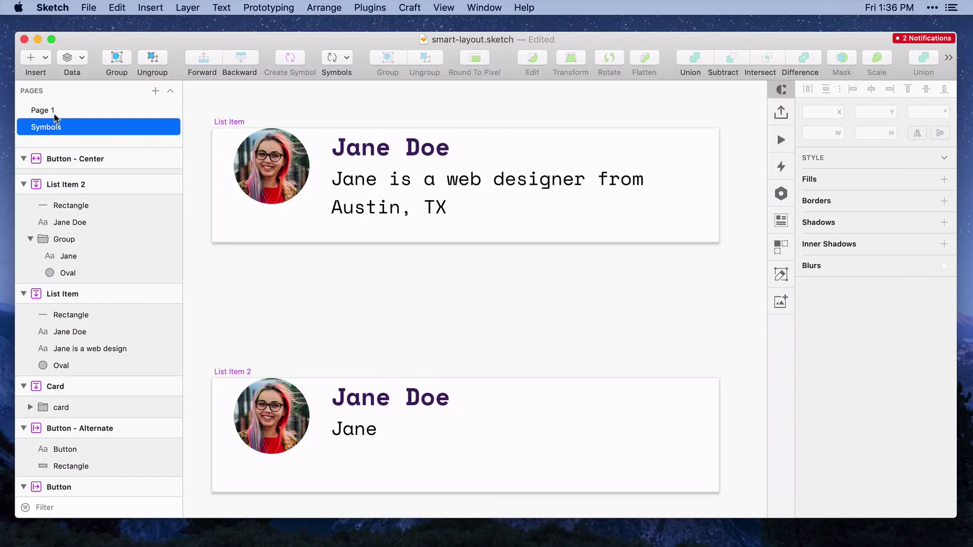
# - Go back to Page 1 and zoom out to show the buttons, card and list items together
pyautogui.click(54, 115)
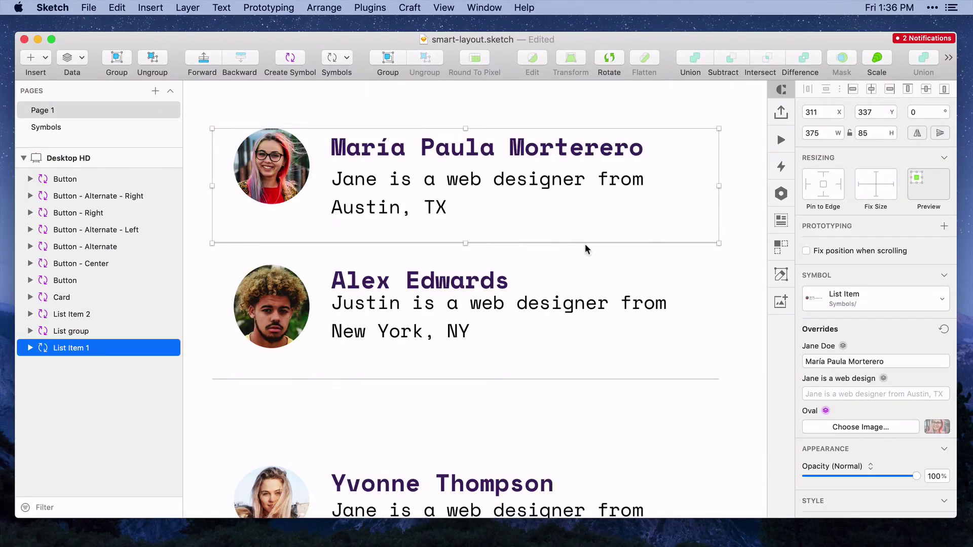
pyautogui.click(585, 245)
pyautogui.click(585, 244)
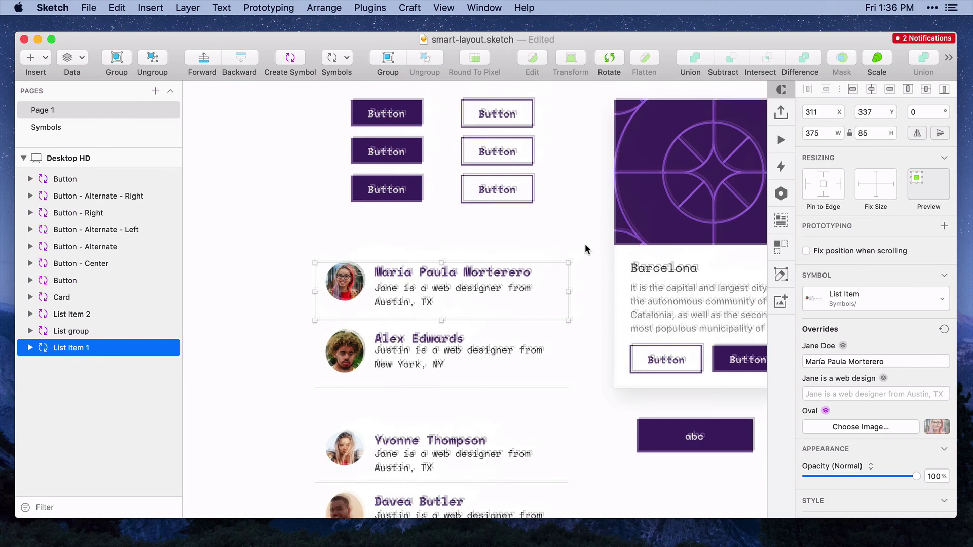